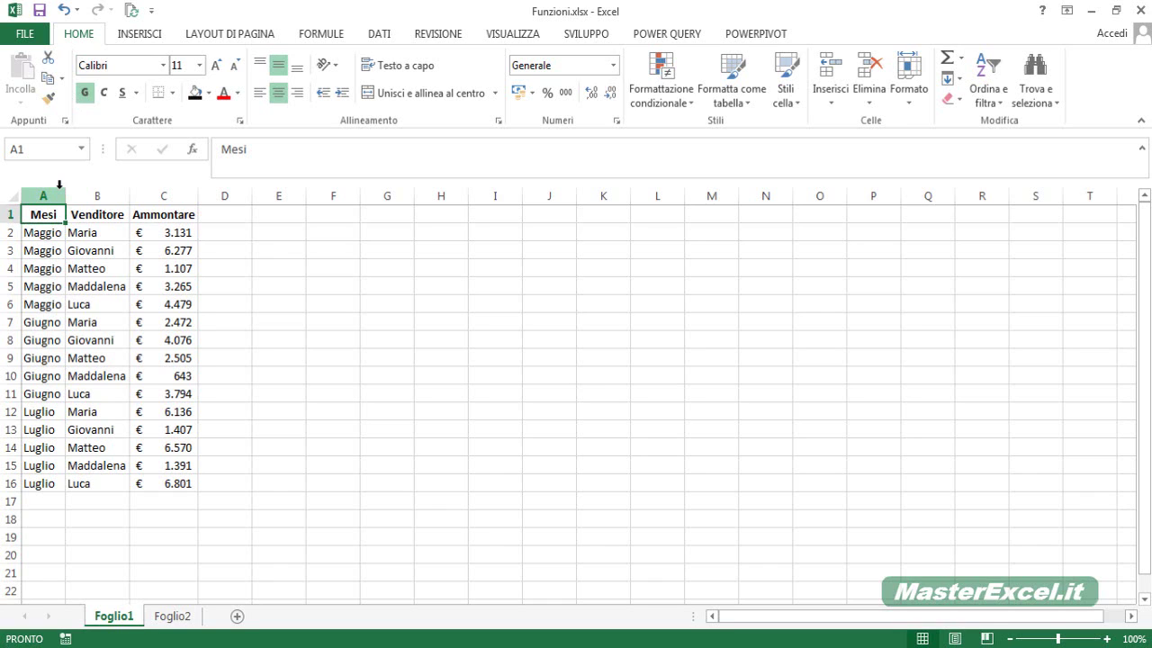
Leave cell E2 empty and bring up the DATI ribbon's sort, filter and subtotal tools.
click(281, 234)
click(250, 165)
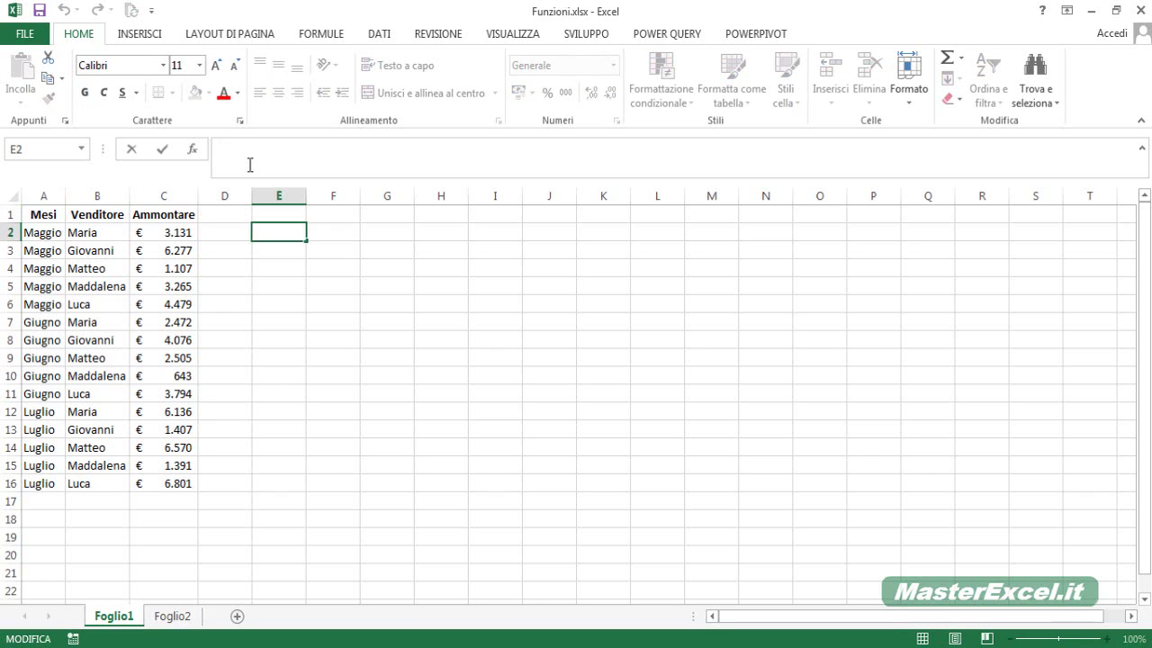
key(Return)
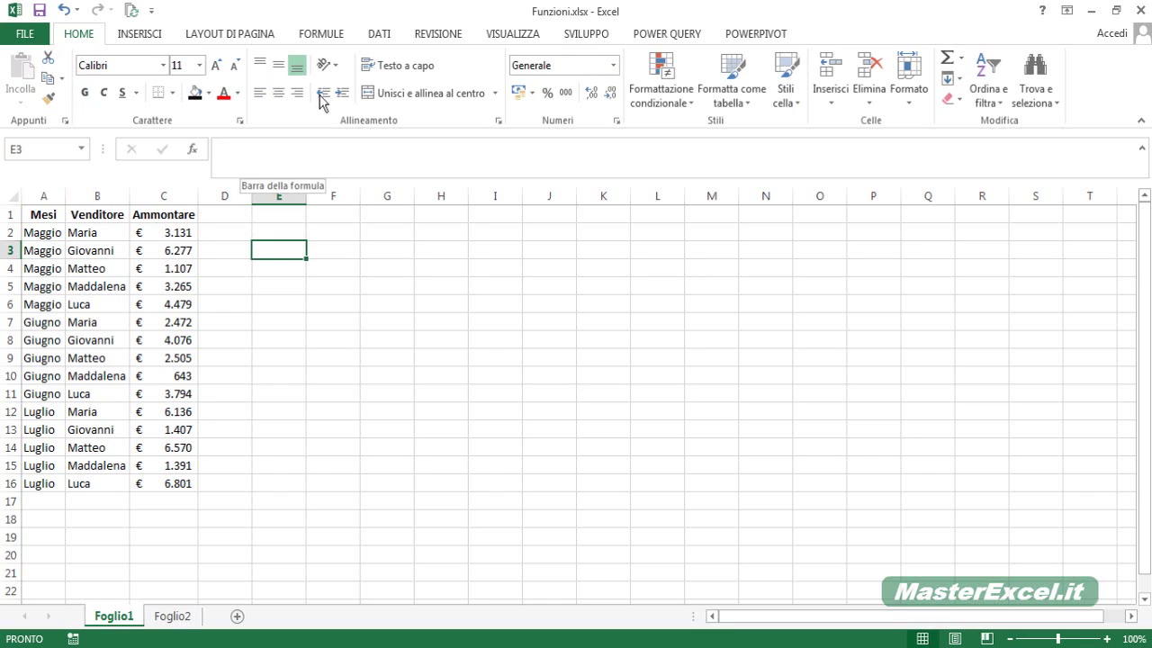
click(383, 33)
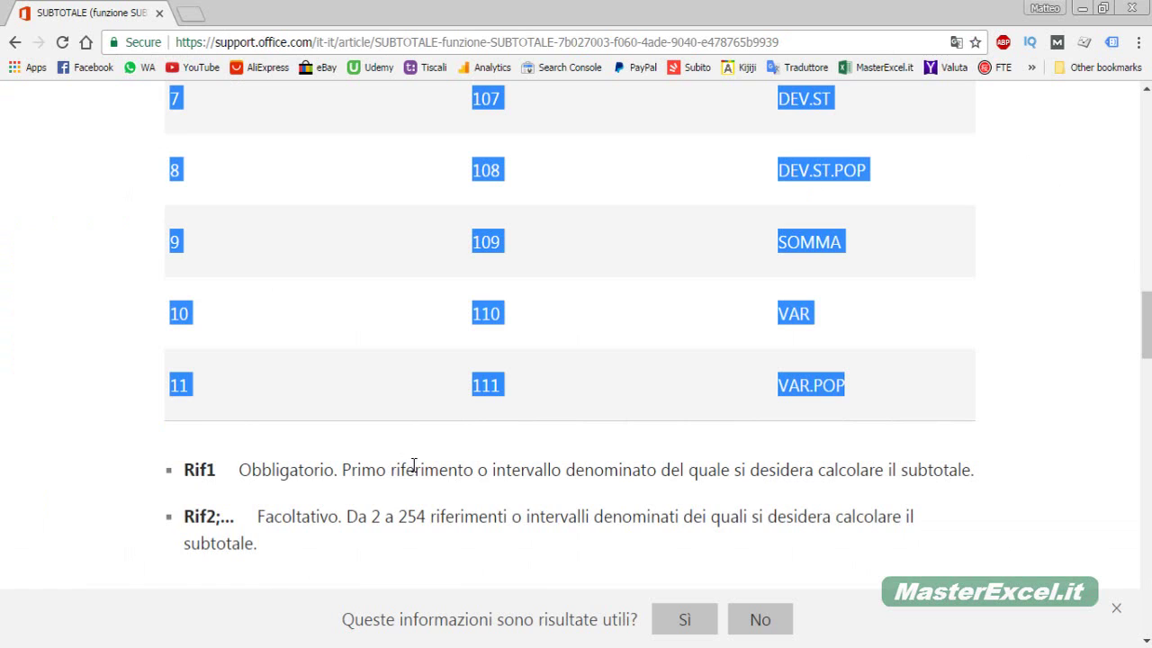
scroll(535, 466, up, 1)
scroll(534, 465, up, 2)
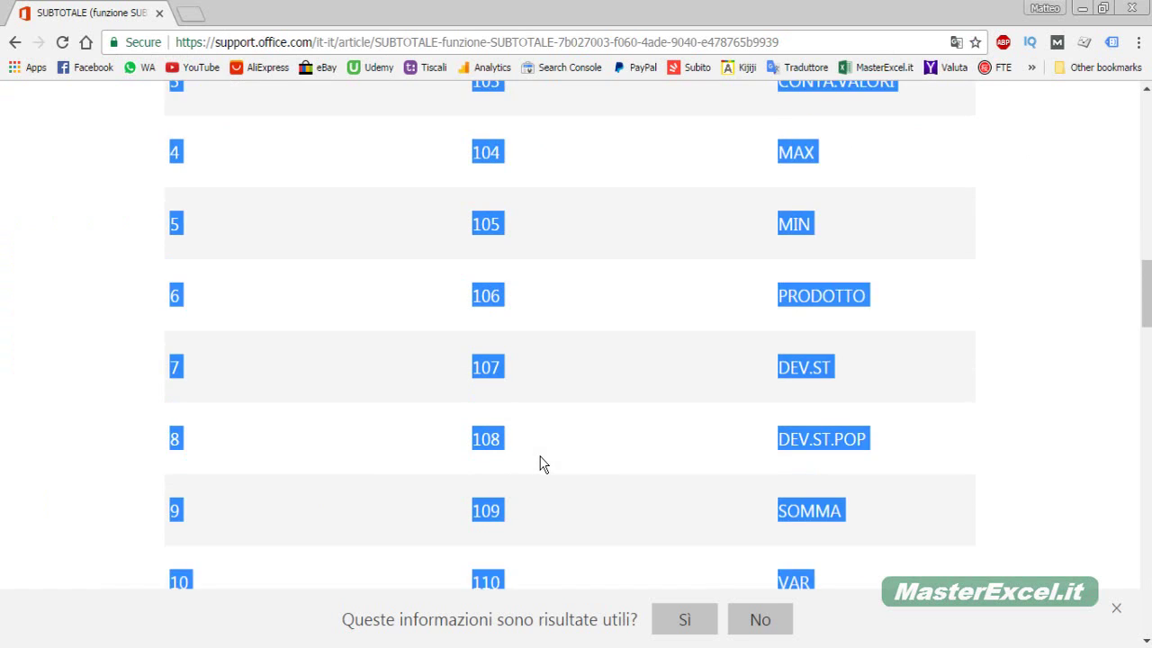
scroll(537, 464, up, 4)
scroll(540, 463, up, 1)
scroll(468, 404, down, 1)
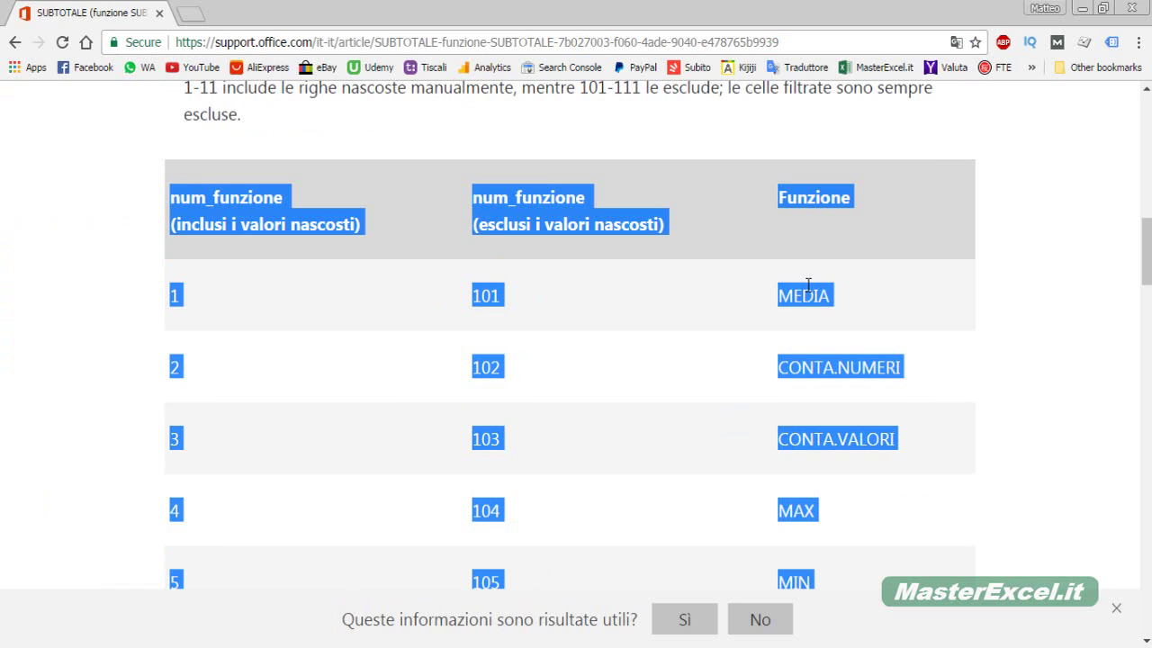
scroll(808, 286, down, 1)
scroll(829, 307, down, 1)
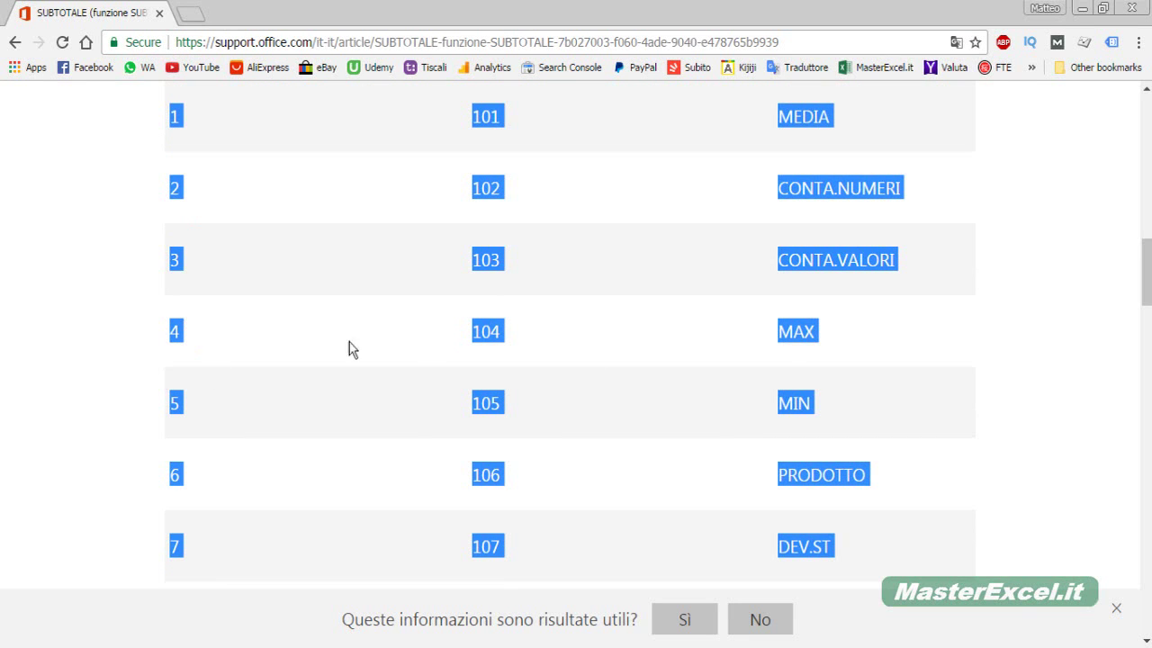
scroll(298, 403, down, 1)
scroll(298, 403, down, 1)
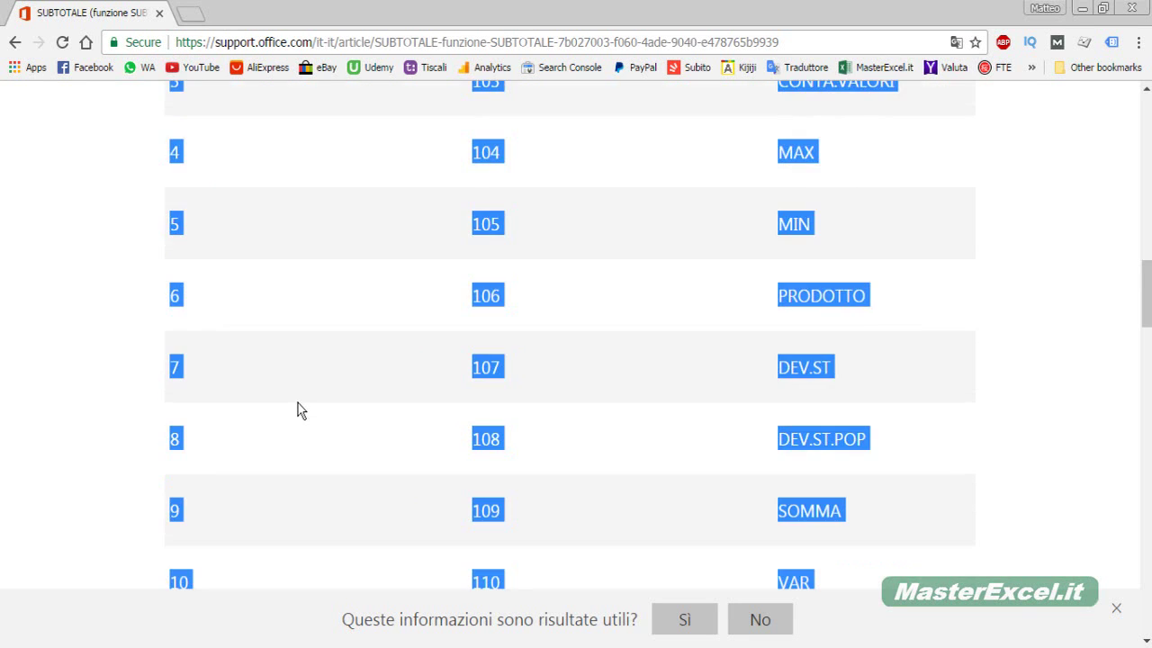
scroll(299, 403, down, 1)
scroll(284, 402, down, 1)
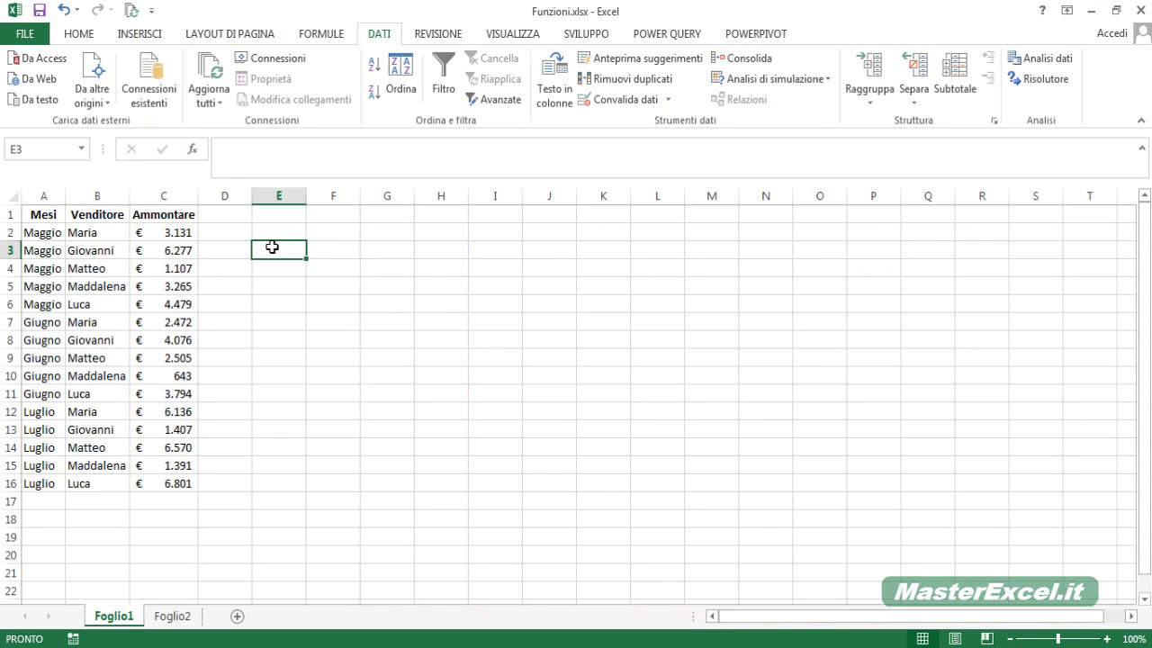
Paste the SUBTOTALE function-number table at E3 and AutoFit columns E to G.
right_click(272, 246)
click(338, 328)
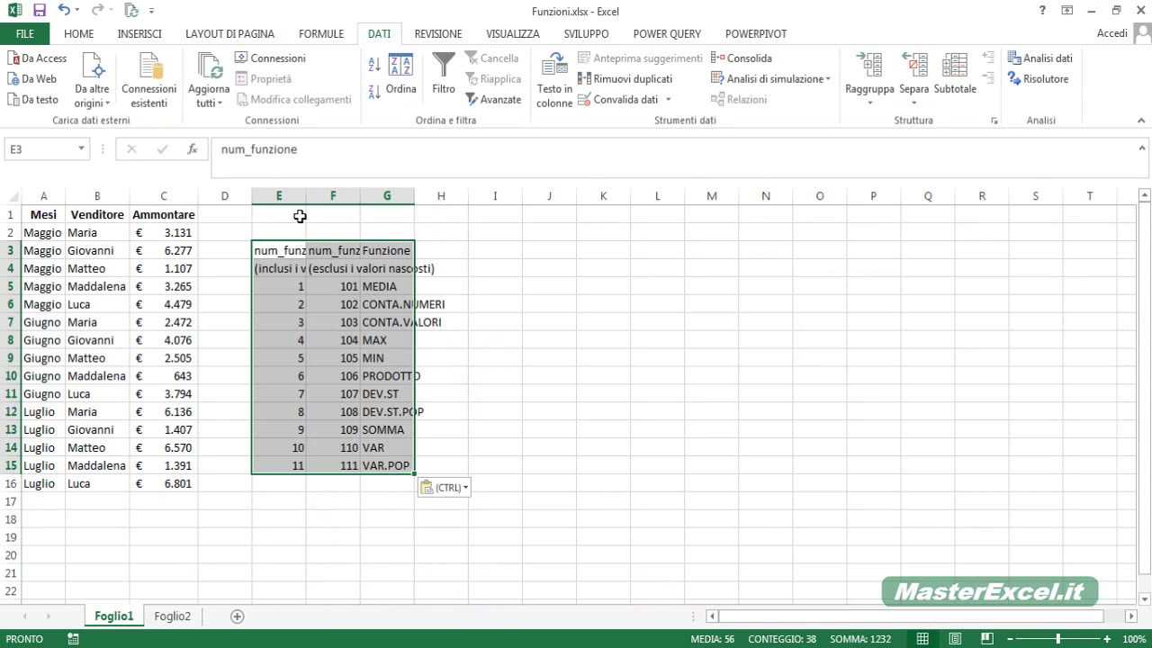
drag(278, 195, 411, 197)
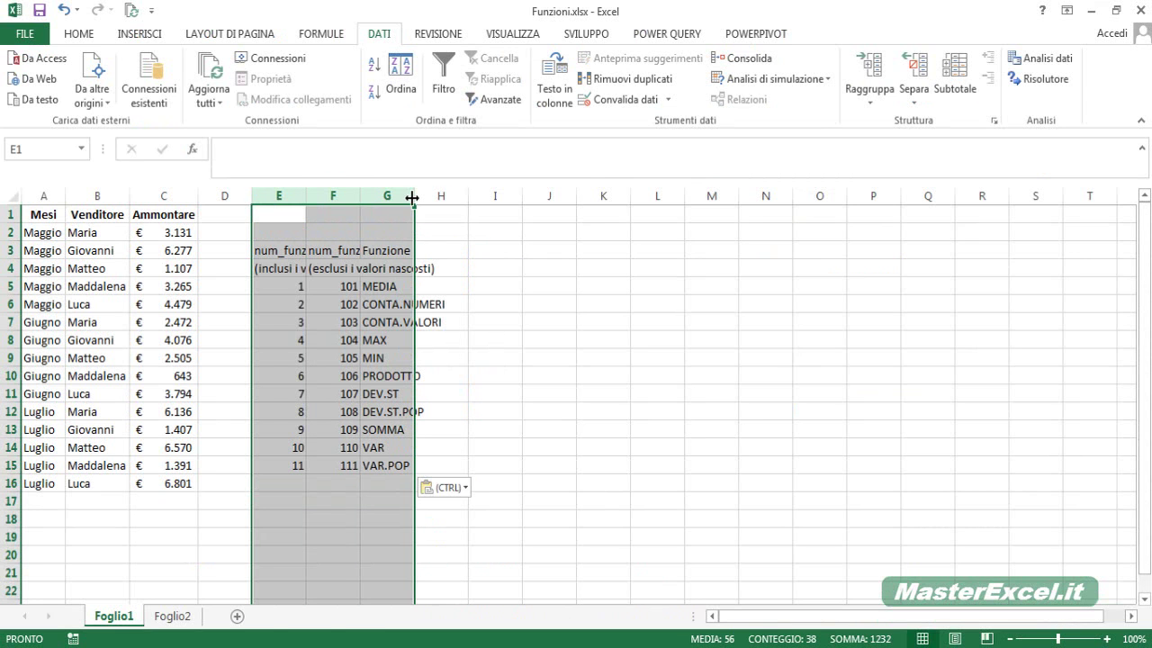
double_click(412, 197)
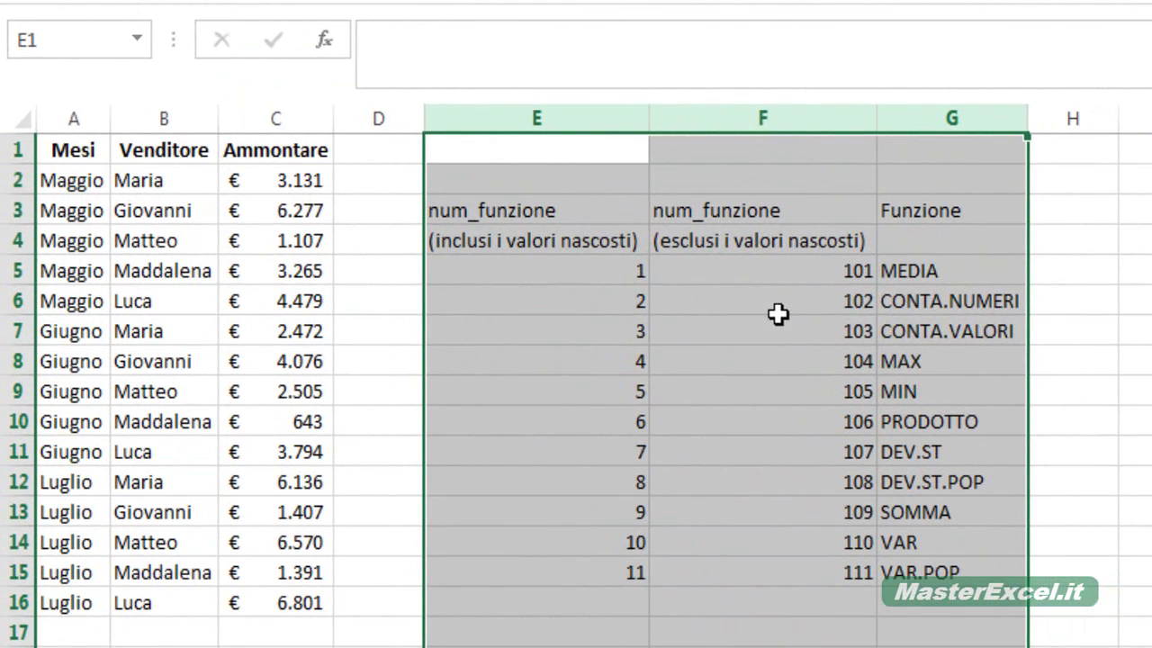
Review the function names in column G, from MEDIA down to SOMMA.
click(904, 273)
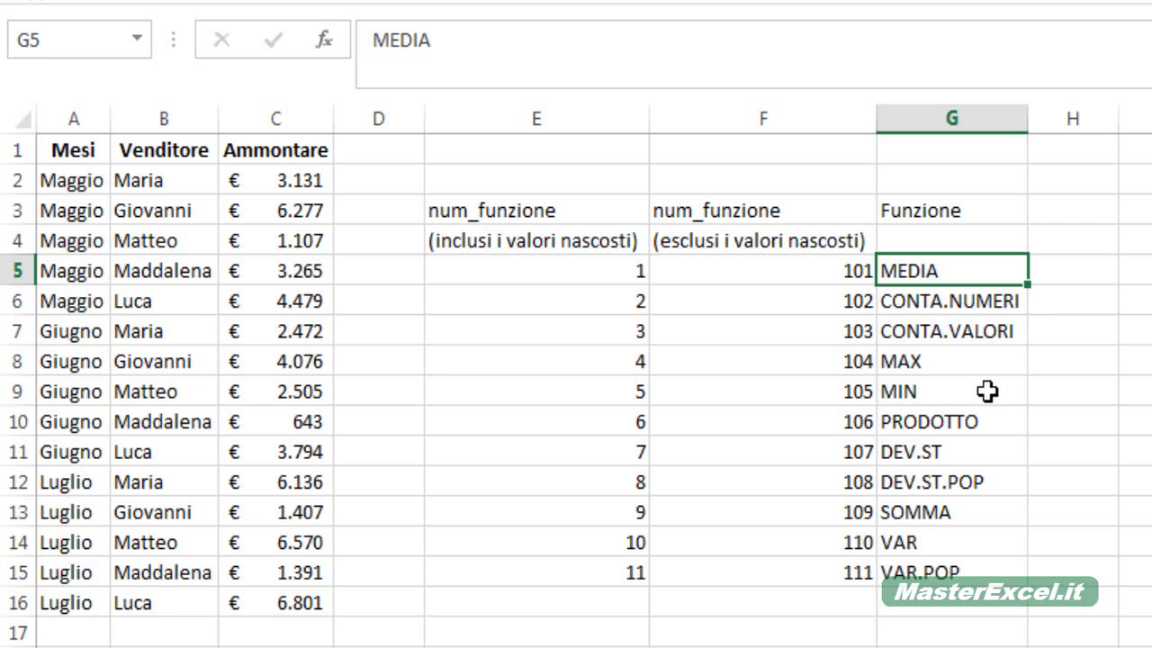
key(Down)
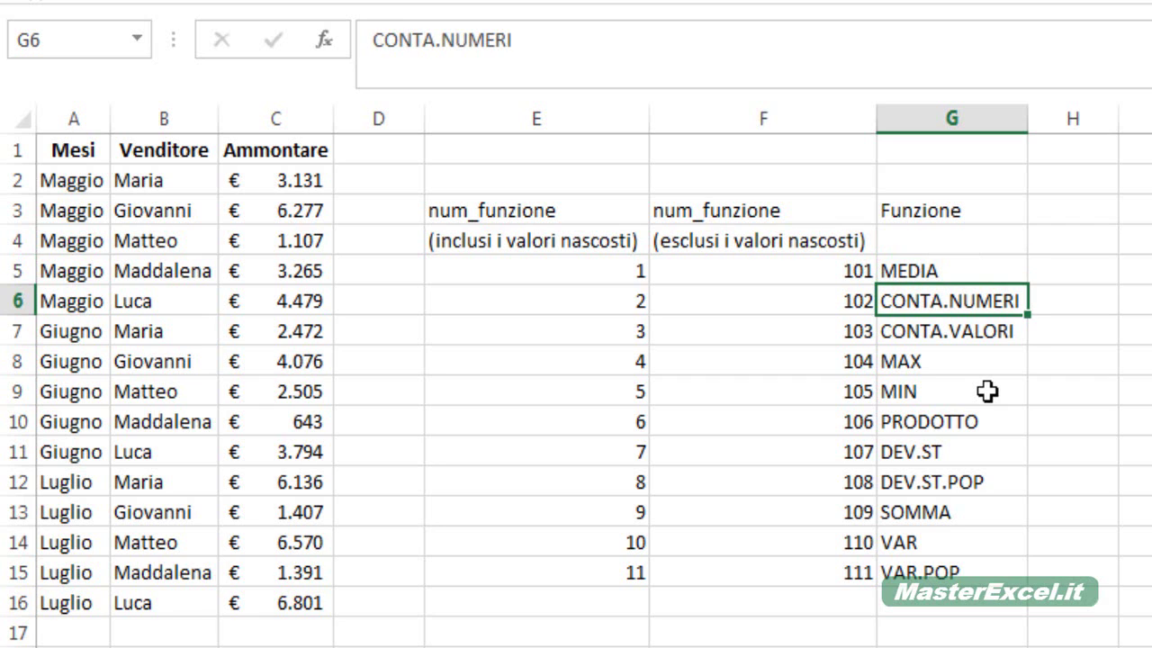
key(Down)
key(Down)
key(Down)
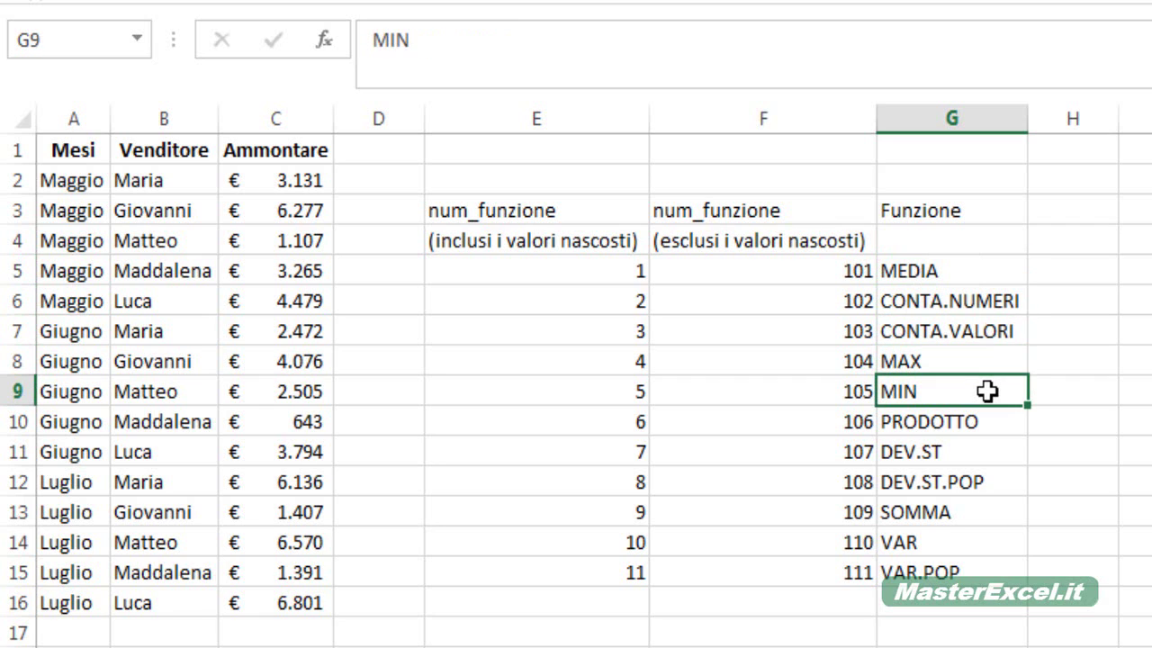
key(Down)
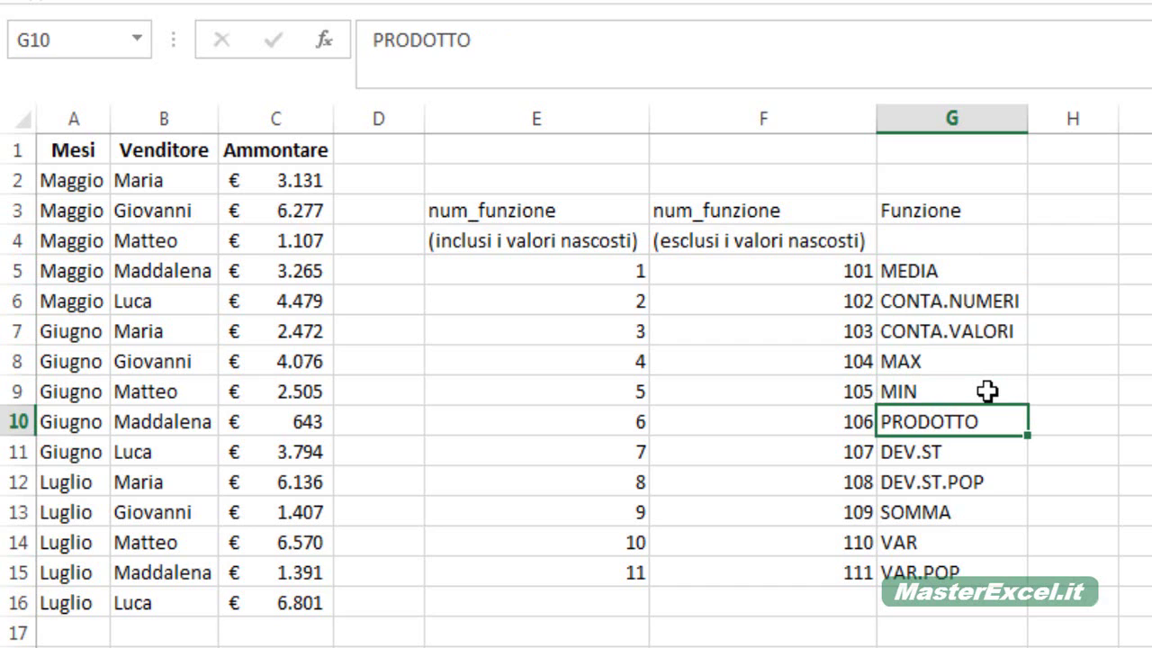
key(Down)
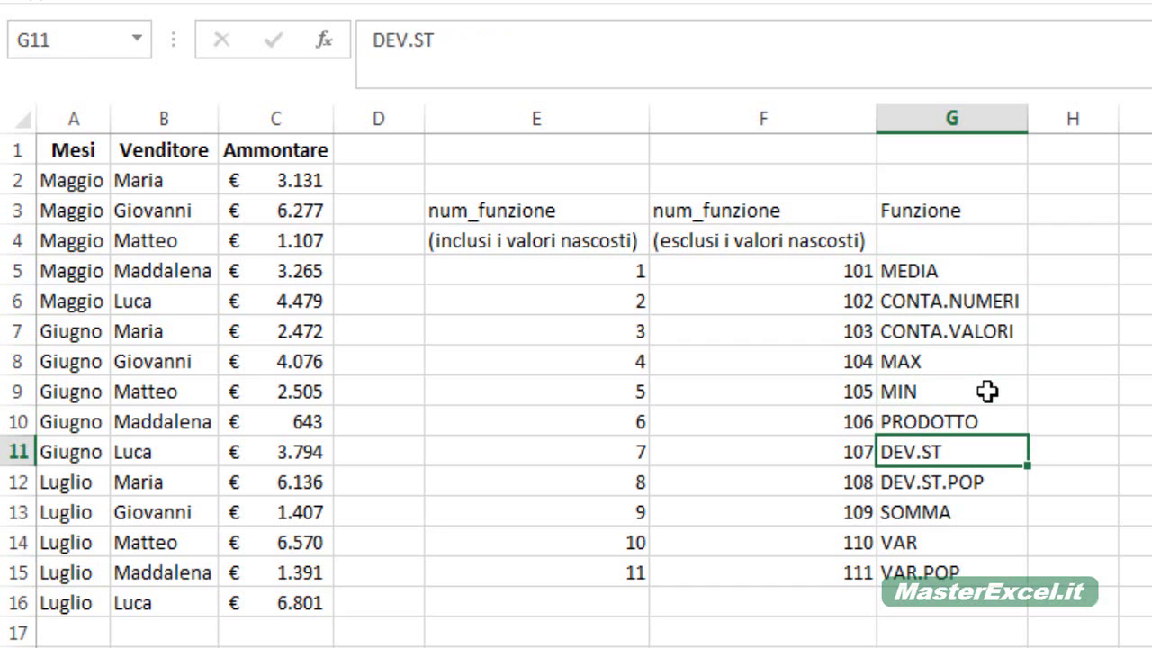
key(Down)
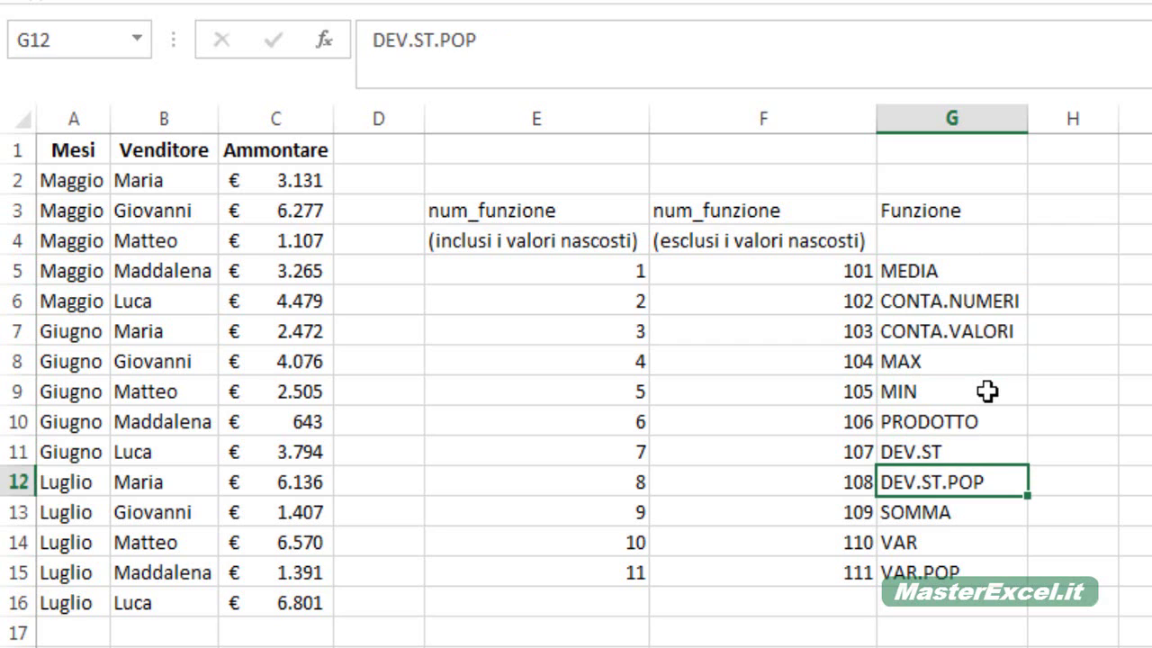
key(Down)
key(Down)
key(Down)
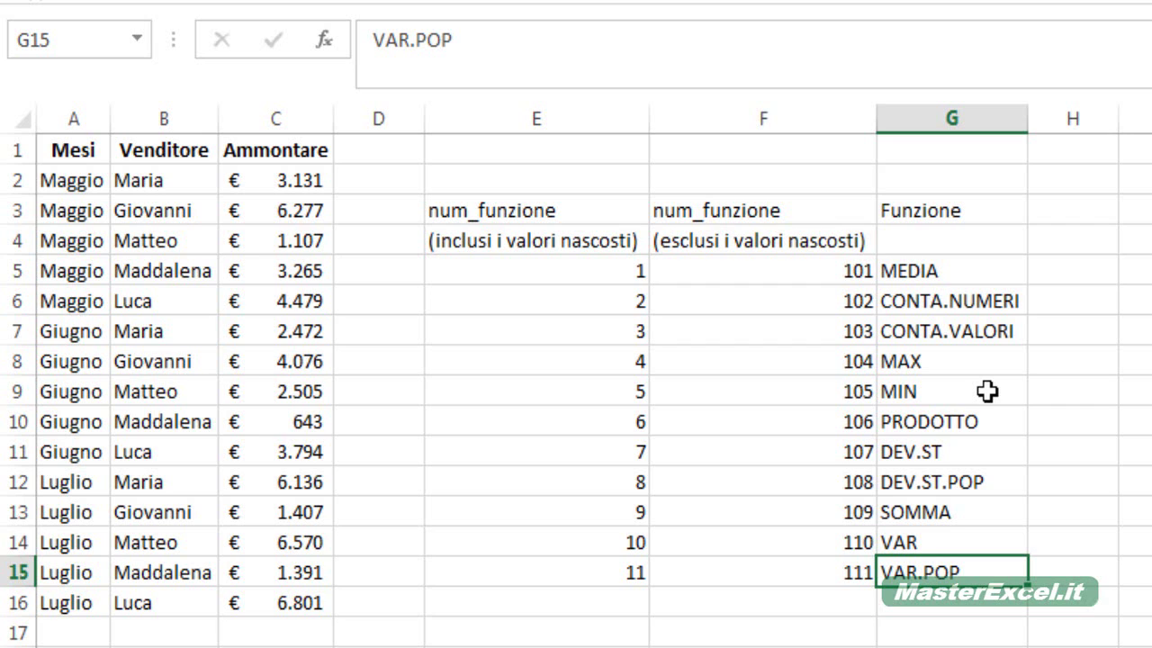
click(964, 273)
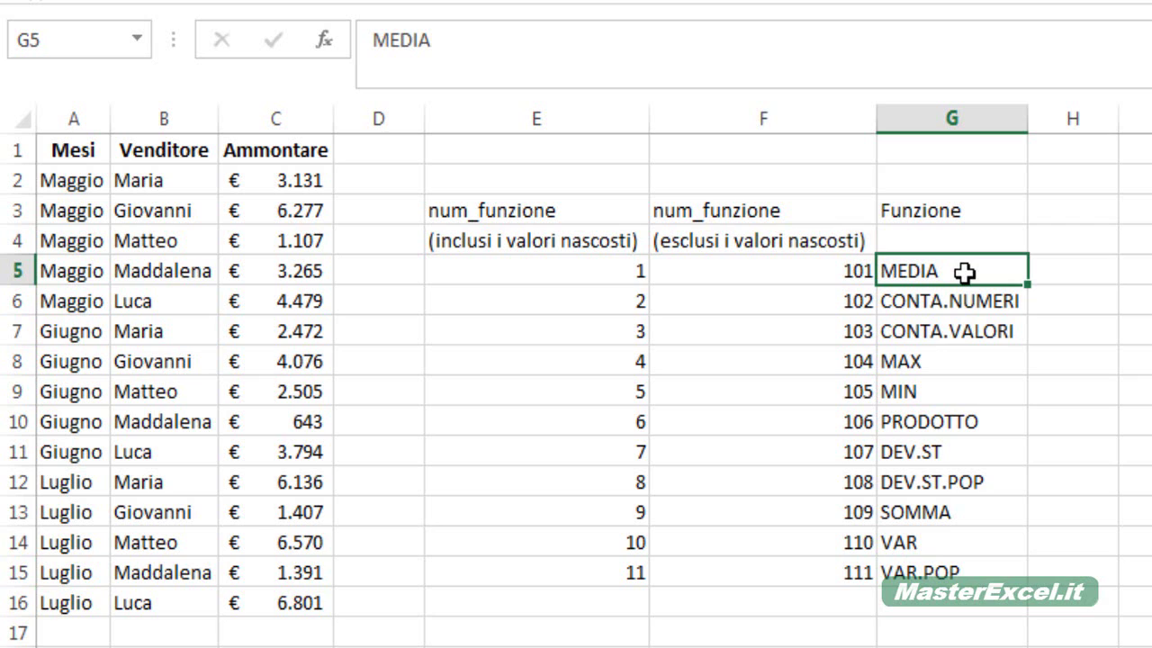
click(920, 514)
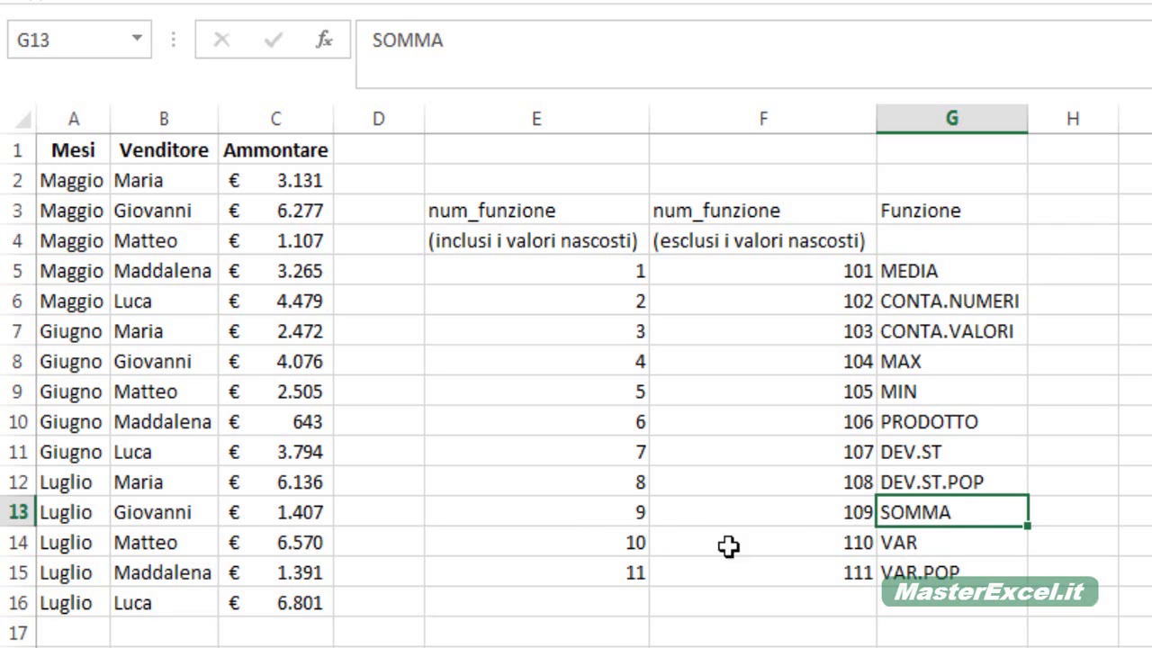
click(616, 520)
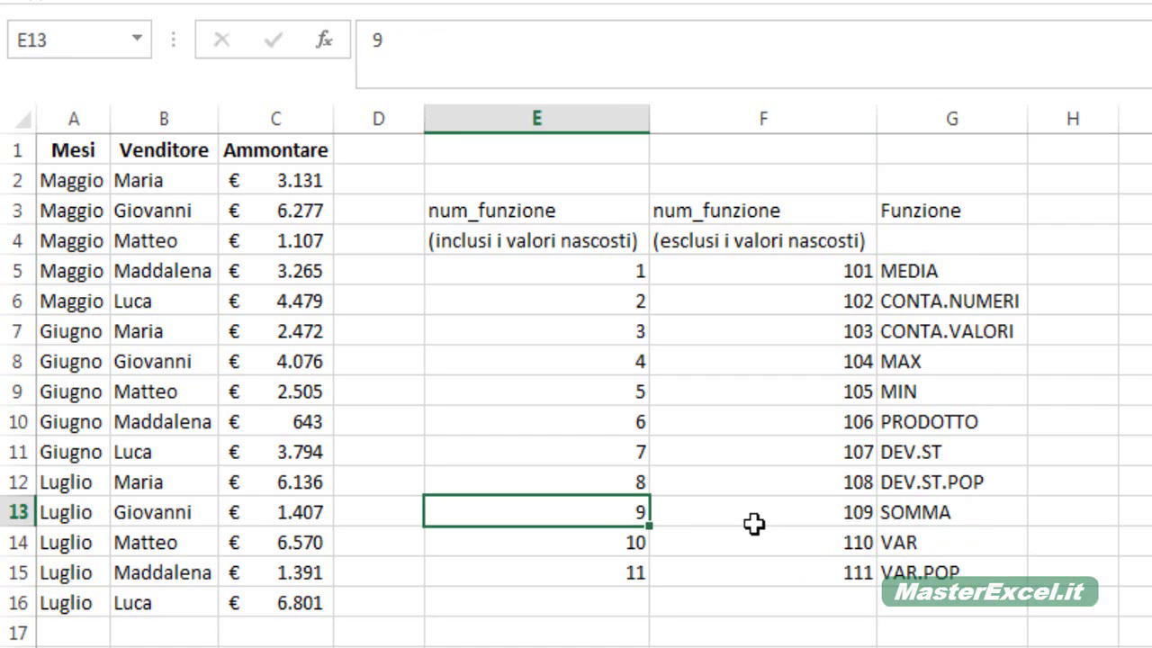
click(752, 526)
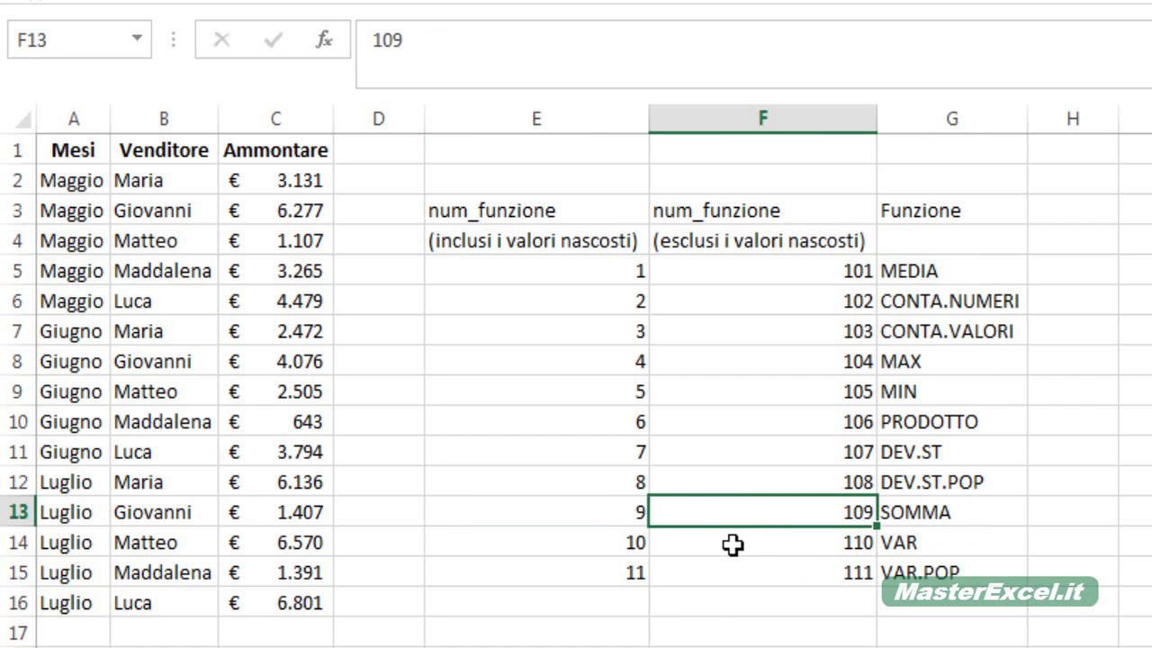
drag(564, 270, 749, 567)
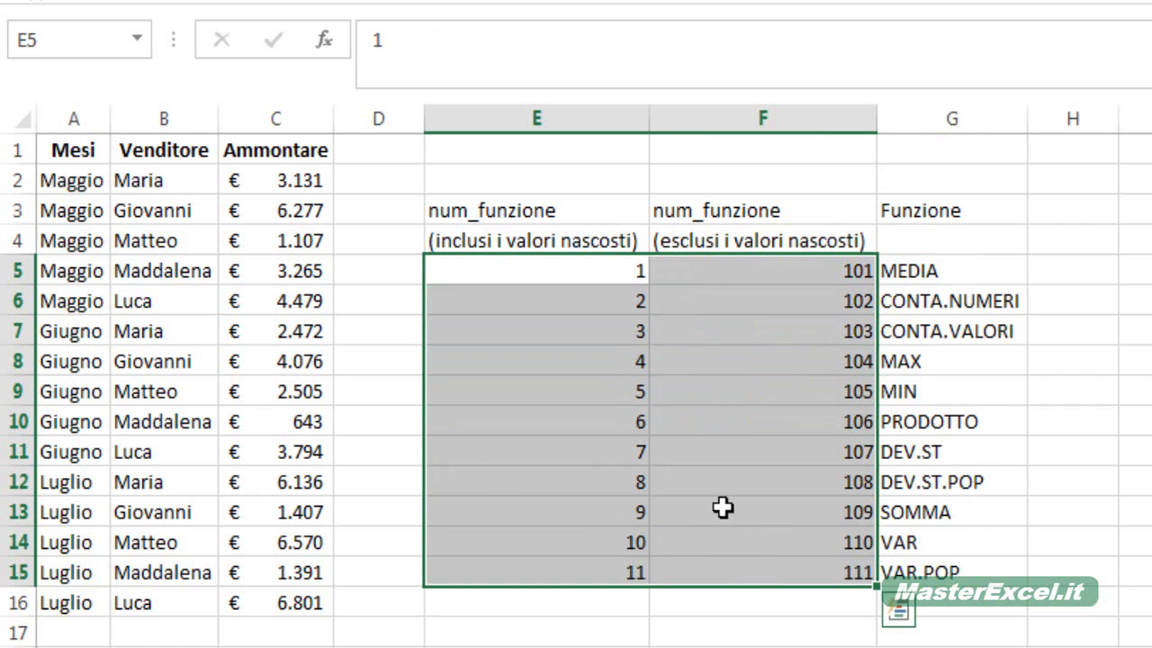
click(578, 278)
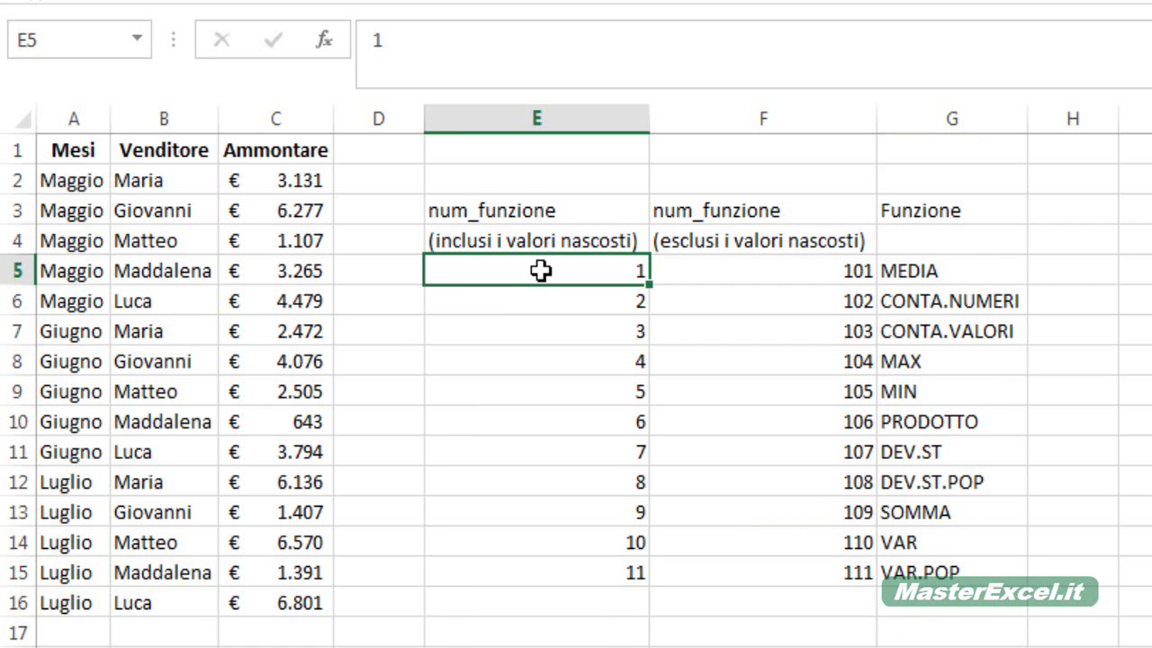
click(582, 579)
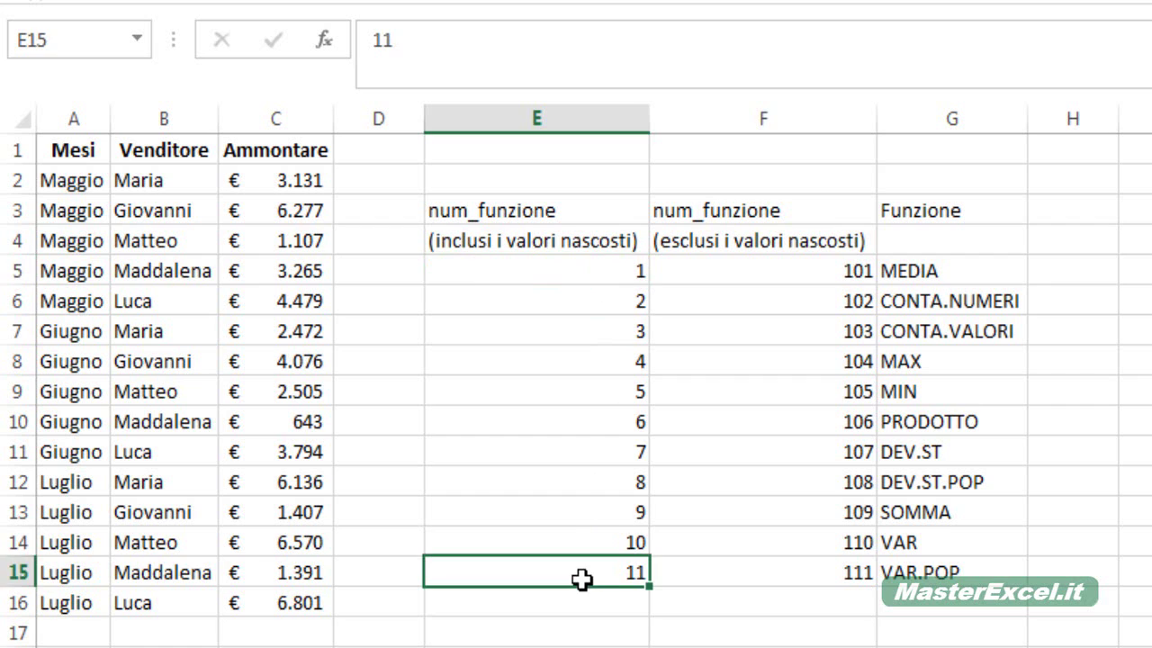
click(801, 266)
click(813, 575)
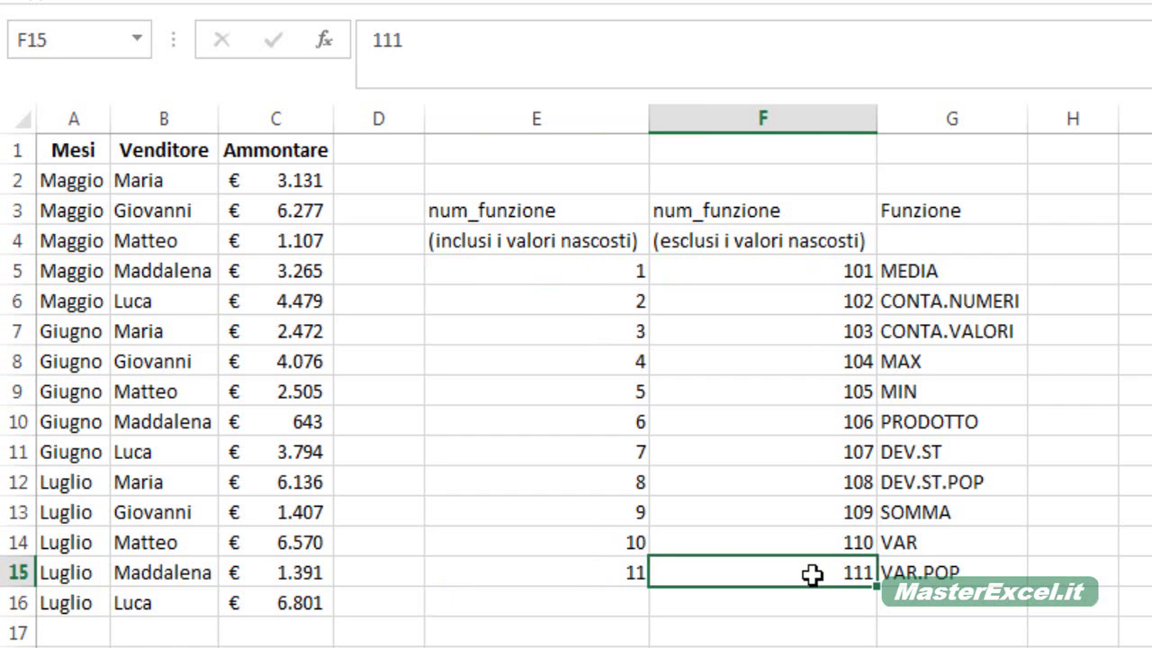
drag(615, 274, 743, 564)
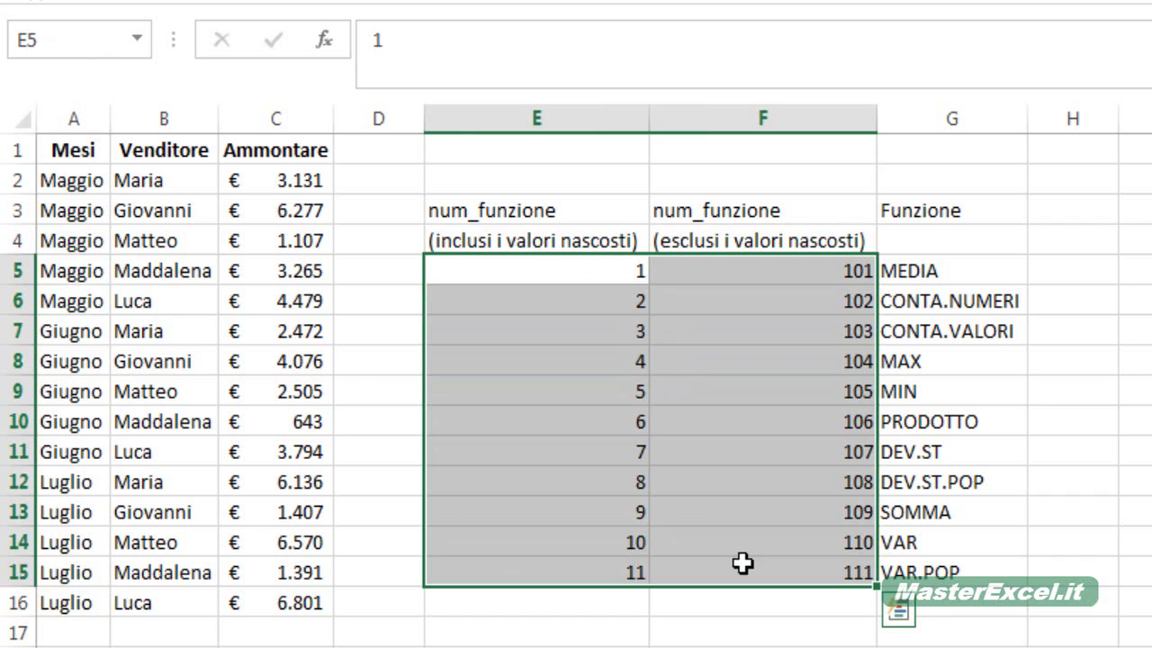
click(180, 326)
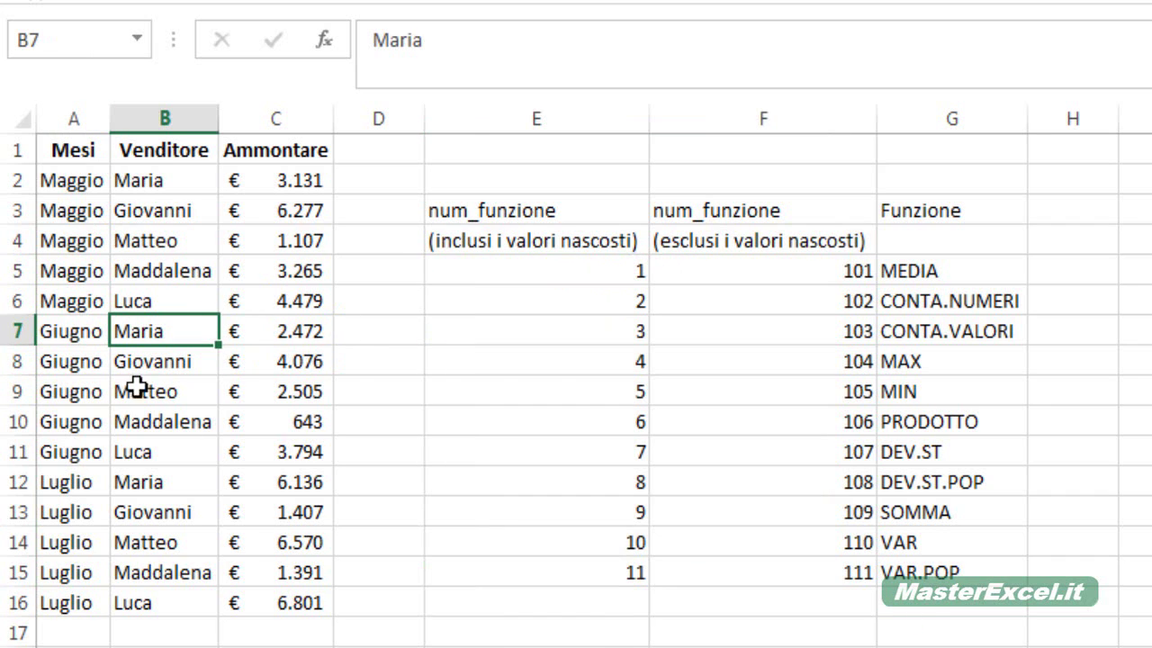
drag(602, 275, 758, 273)
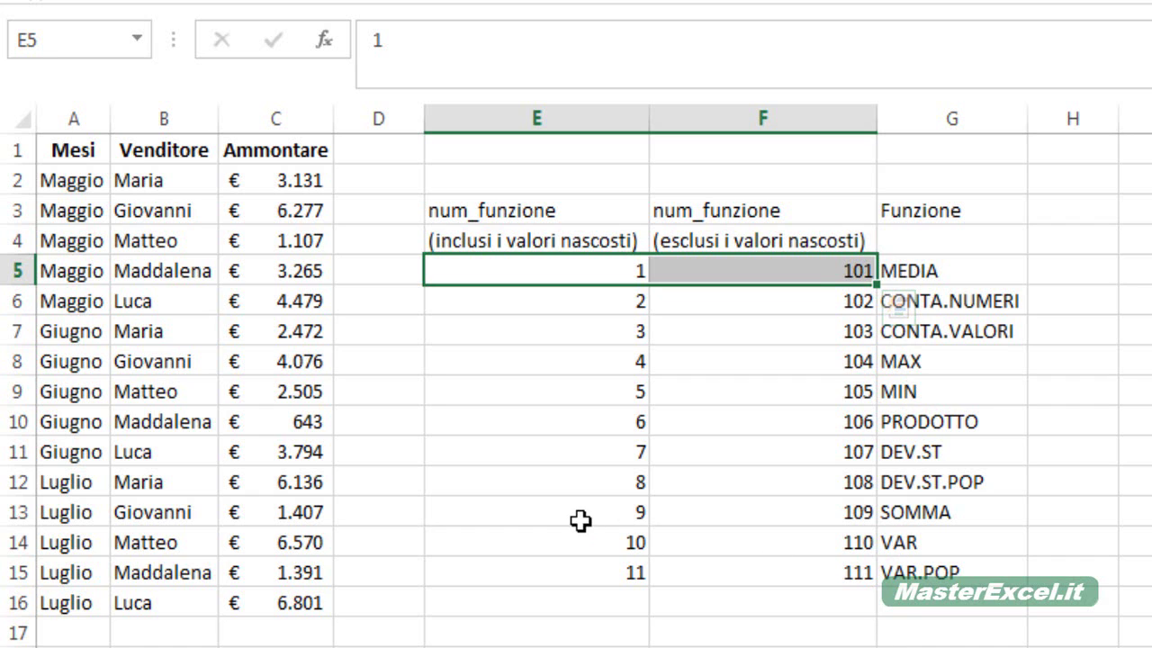
drag(580, 520, 951, 514)
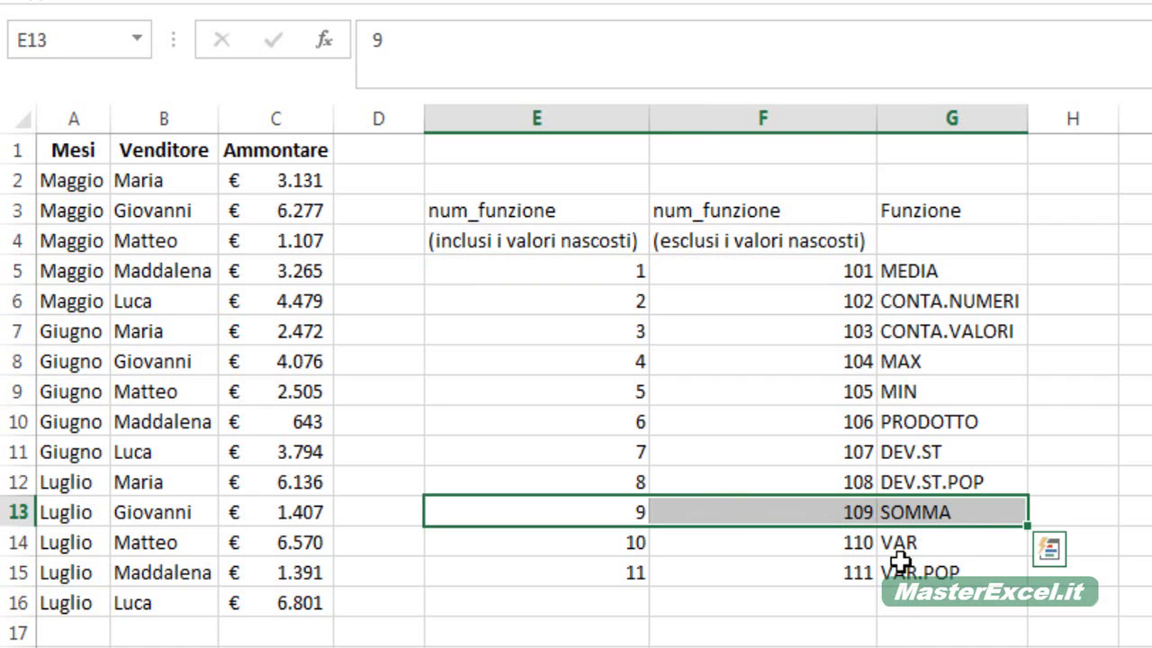
click(801, 514)
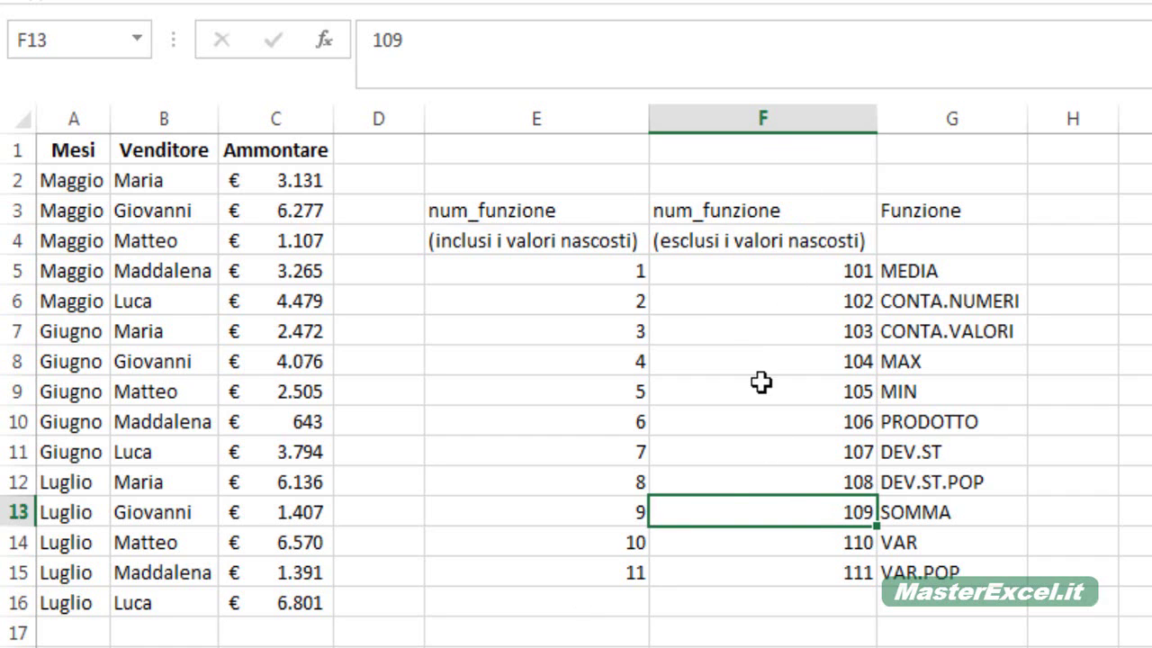
click(12, 512)
right_click(596, 506)
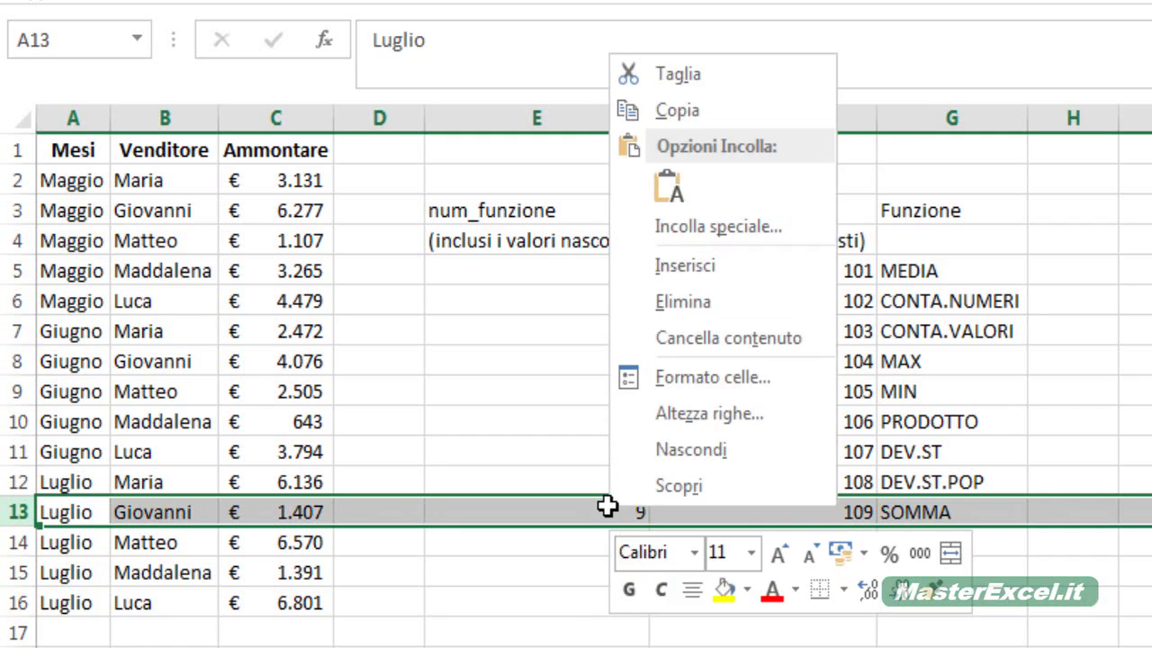
click(743, 517)
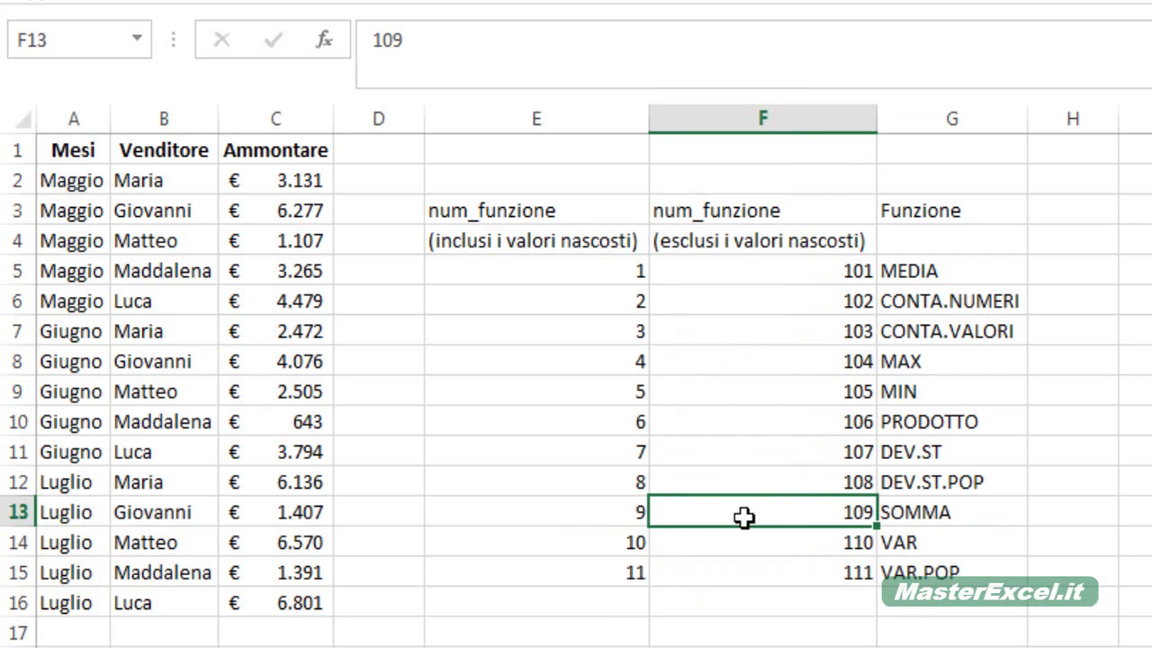
click(354, 113)
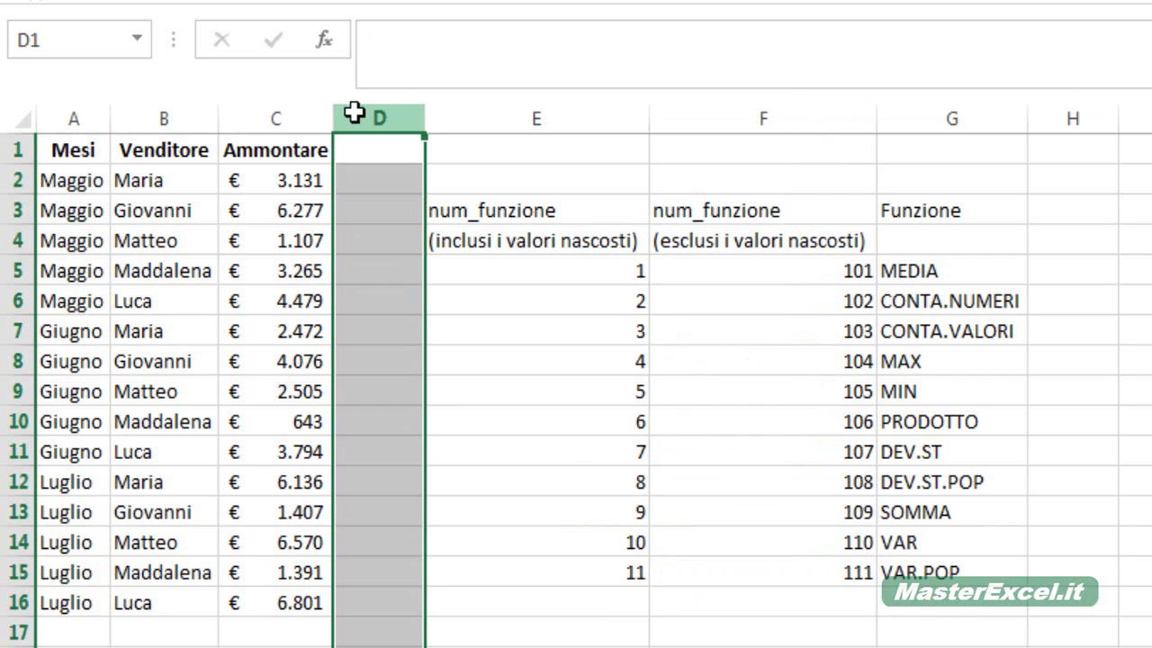
Insert blank columns before the reference table and enter =SOMMA(C:C) in D2, giving € 54.054.
key(ctrl+plus)
key(ctrl+plus)
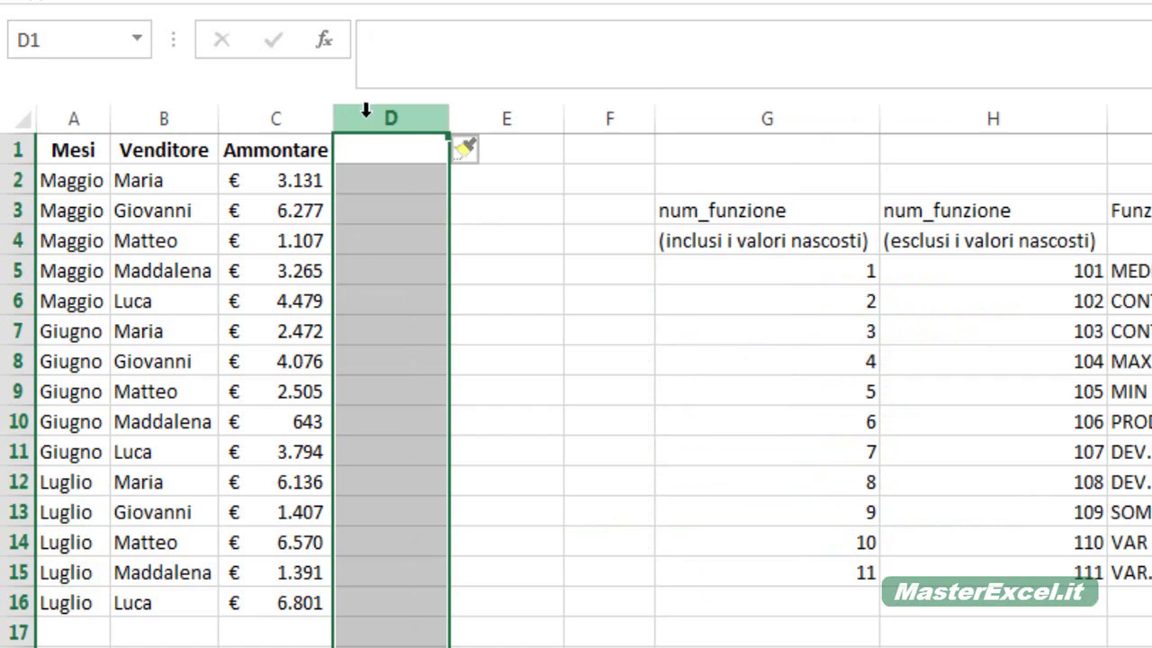
click(390, 180)
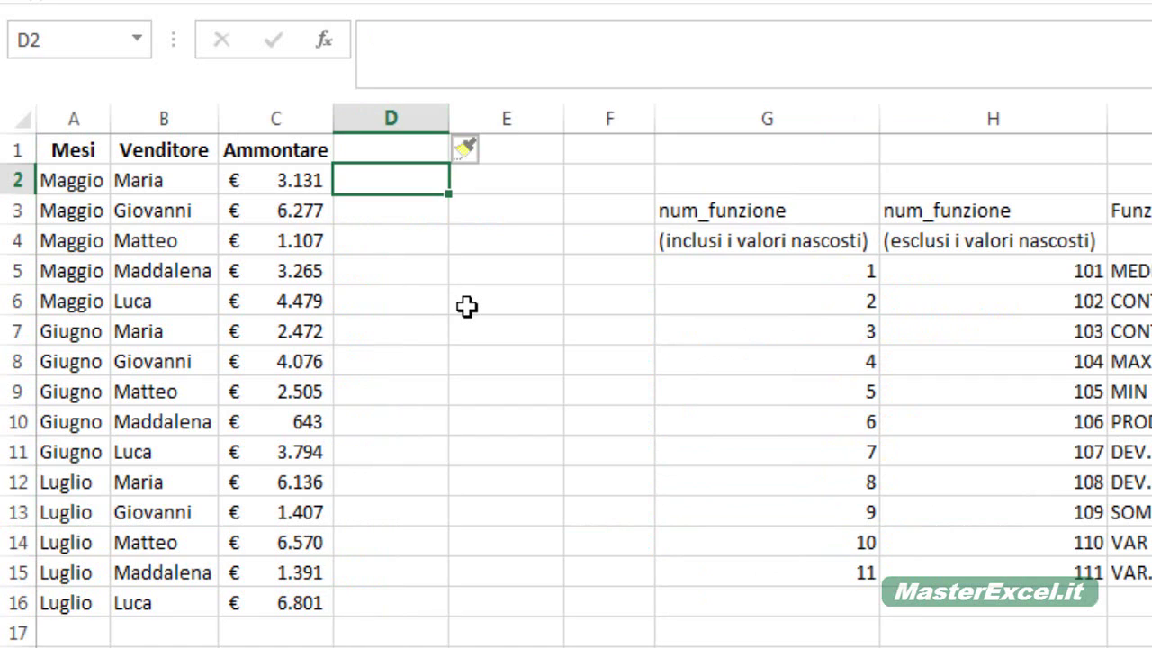
text(=)
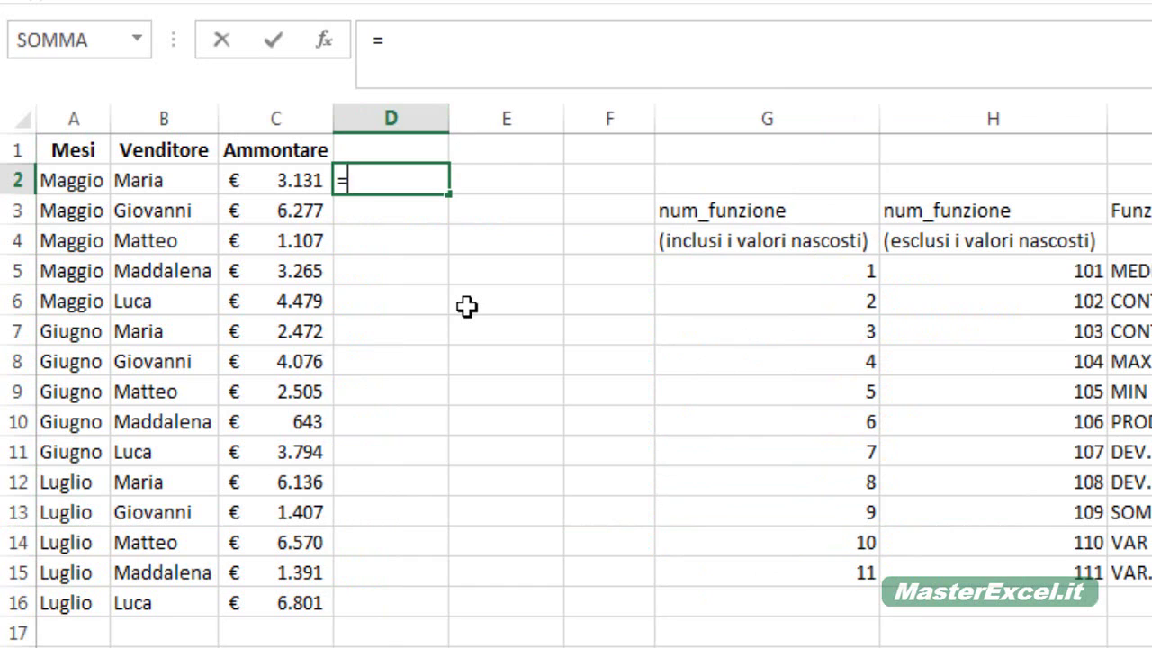
text(somma()
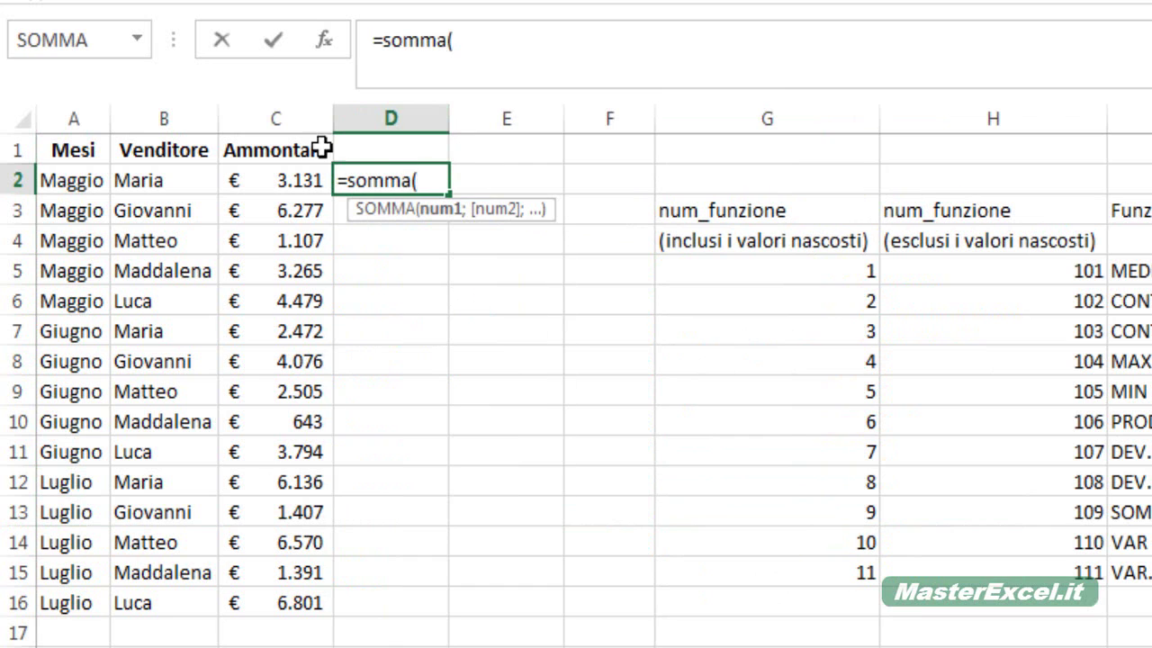
click(314, 120)
key(Return)
key(Up)
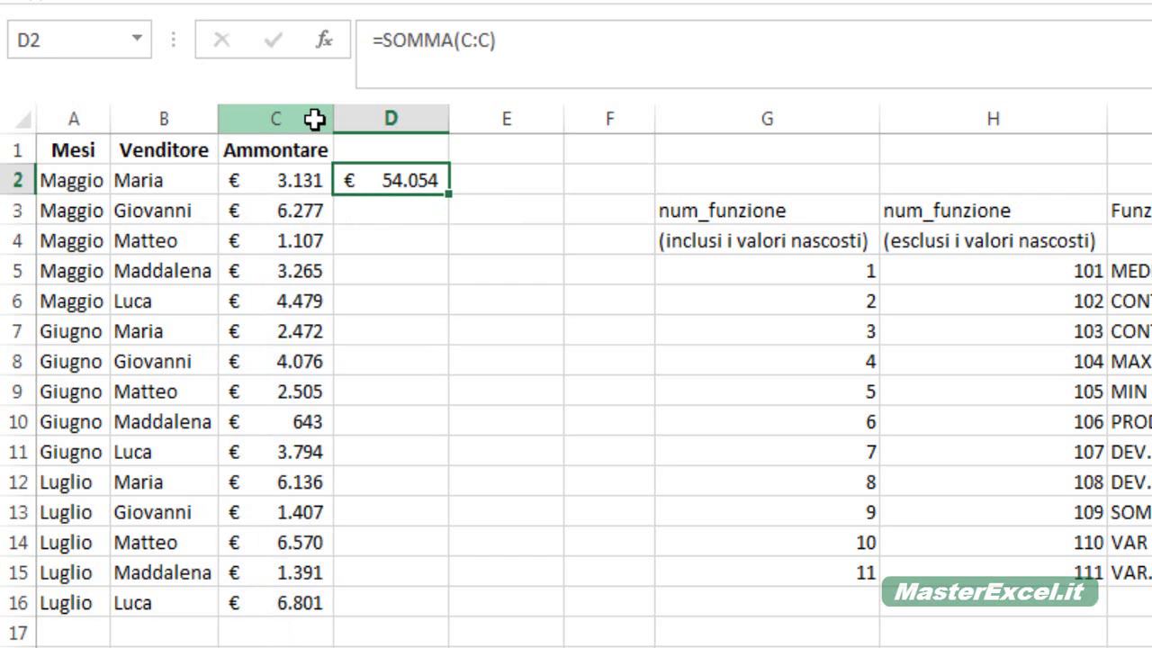
key(Down)
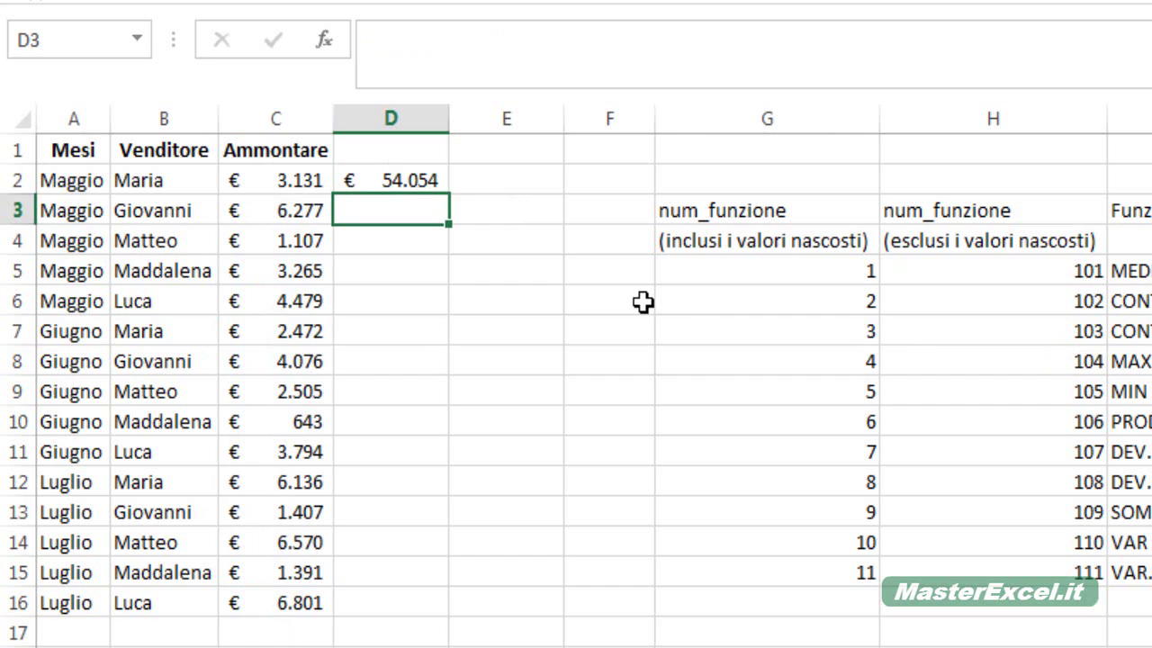
Enter =SUBTOTALE(9;C:C) in D3, choosing function 9 from the list.
text(s)
key(BackSpace)
text(=)
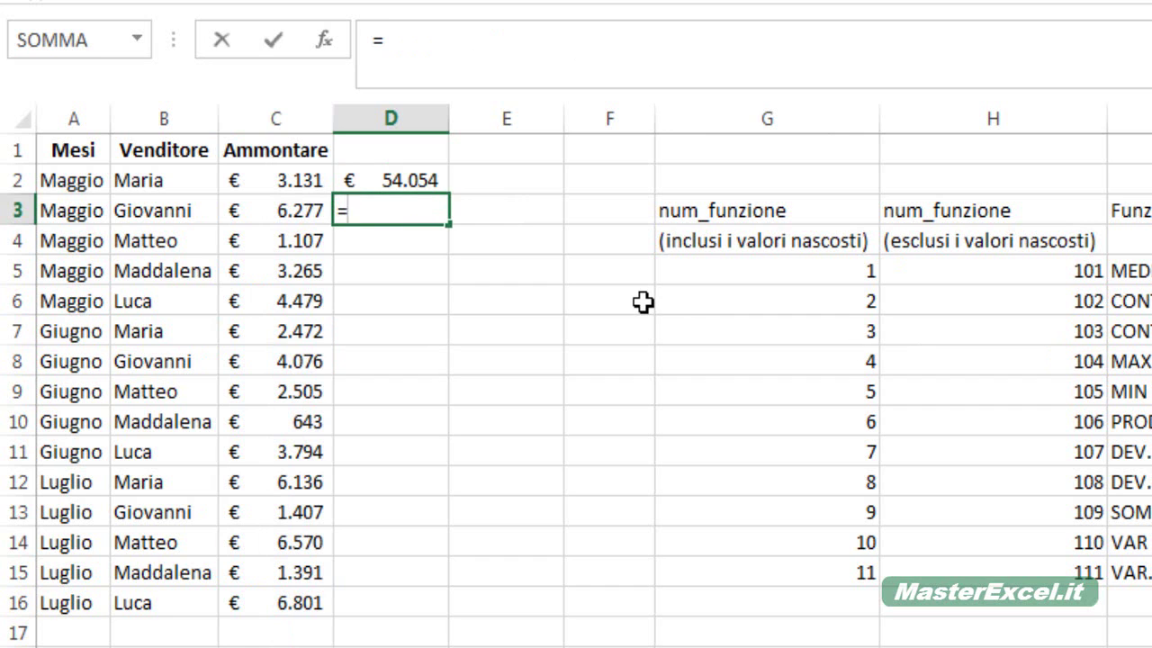
text(subtotale)
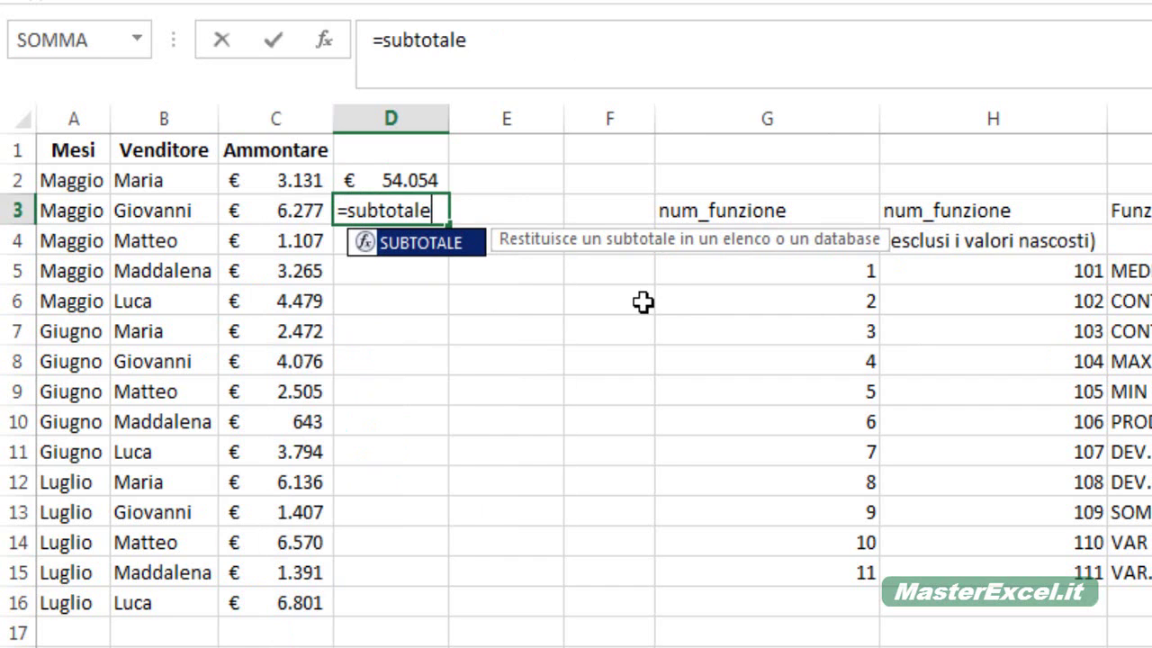
text(()
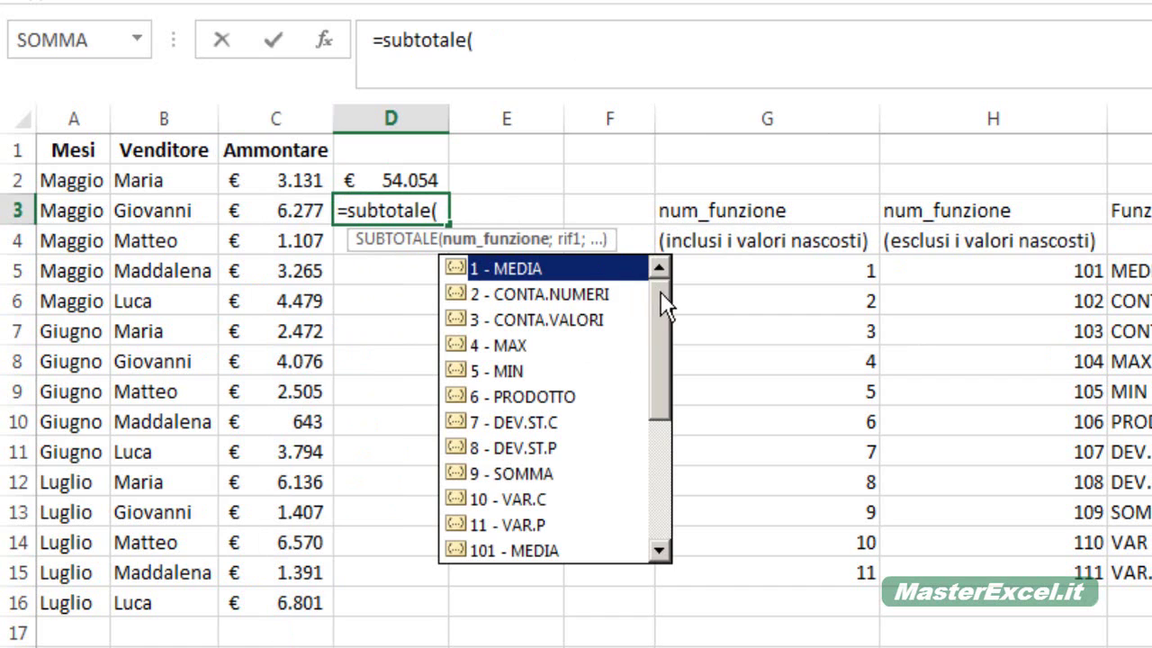
mouse_move(662, 303)
mouse_down()
mouse_move(635, 510)
mouse_move(653, 351)
mouse_up()
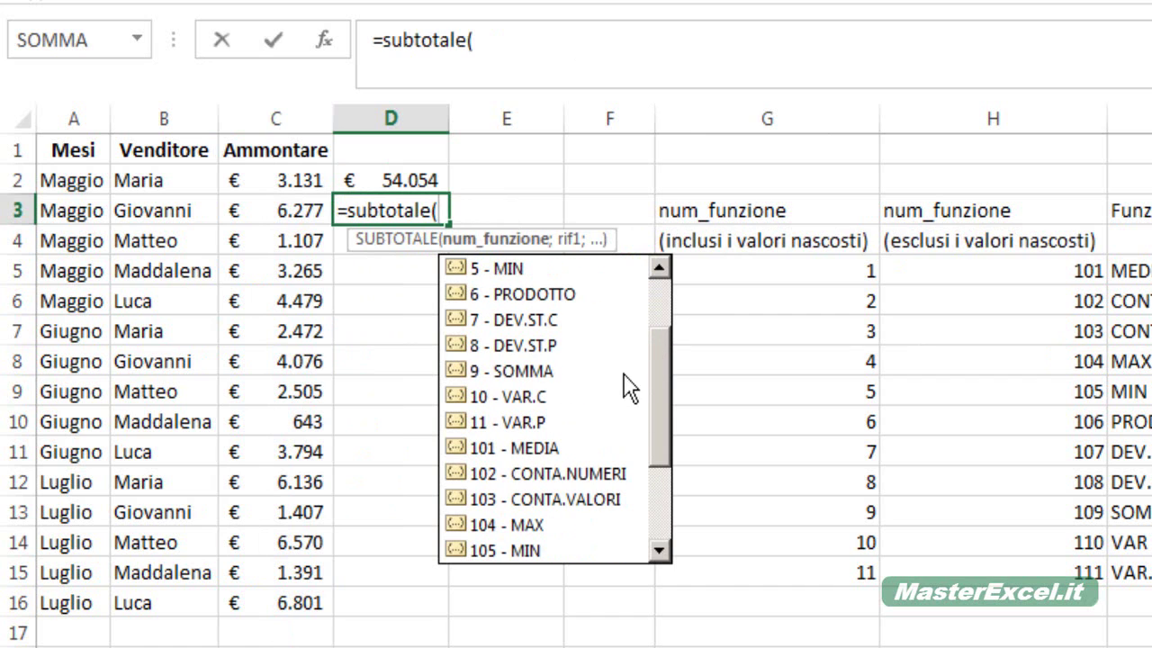
double_click(500, 372)
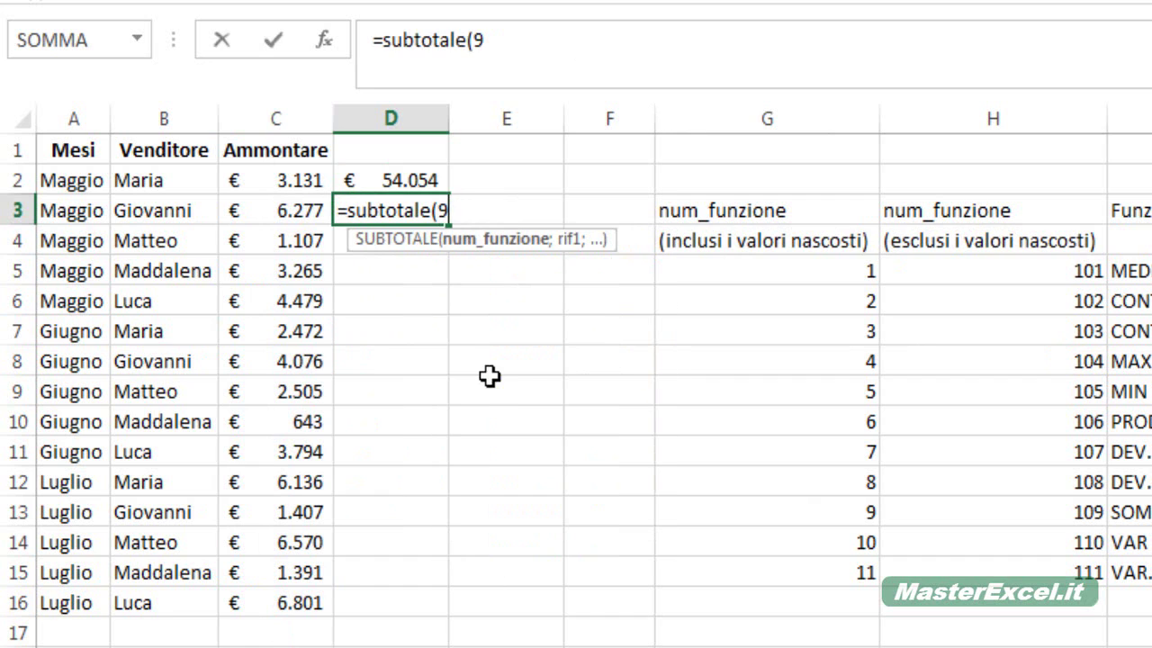
text(;)
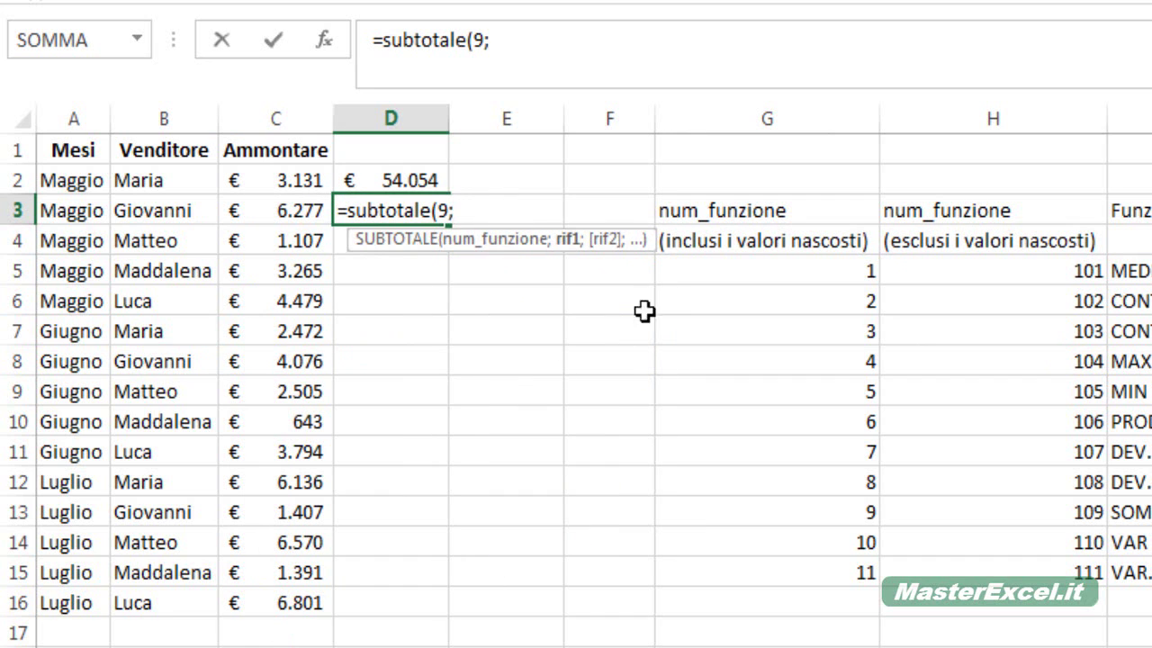
click(297, 120)
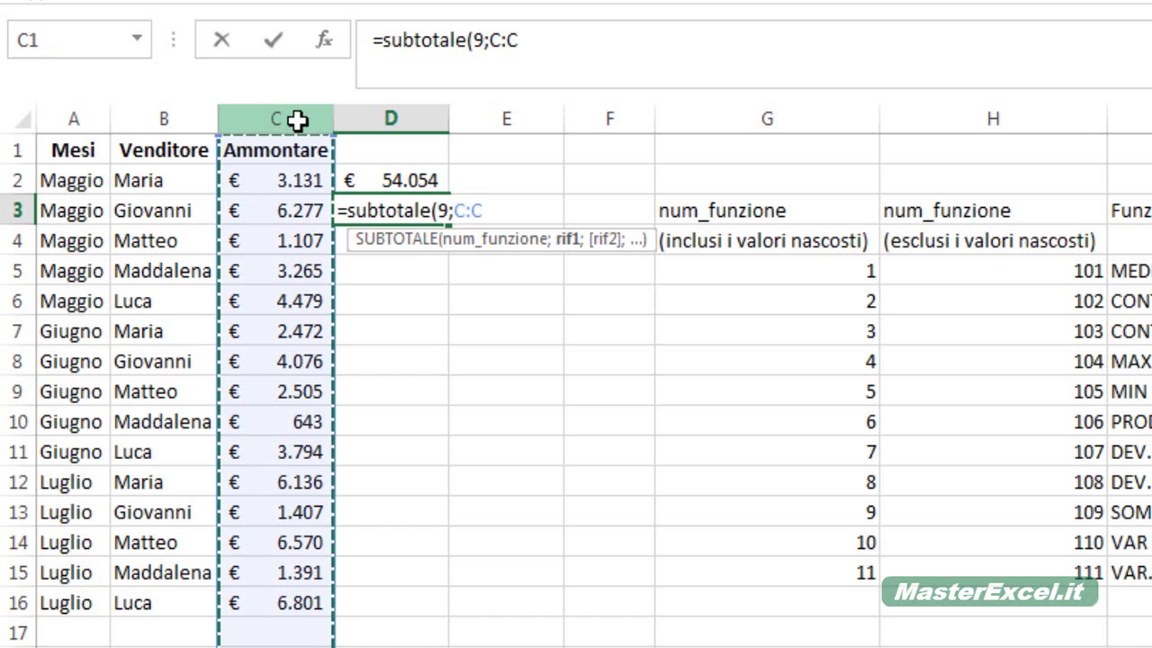
text())
key(Return)
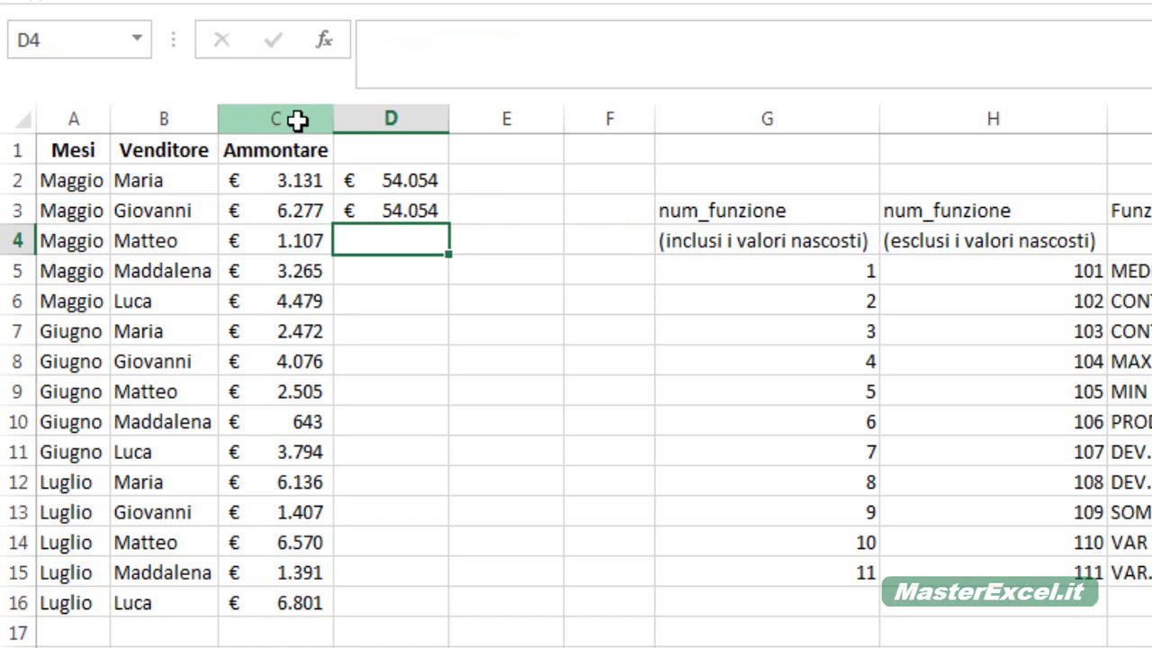
key(Up)
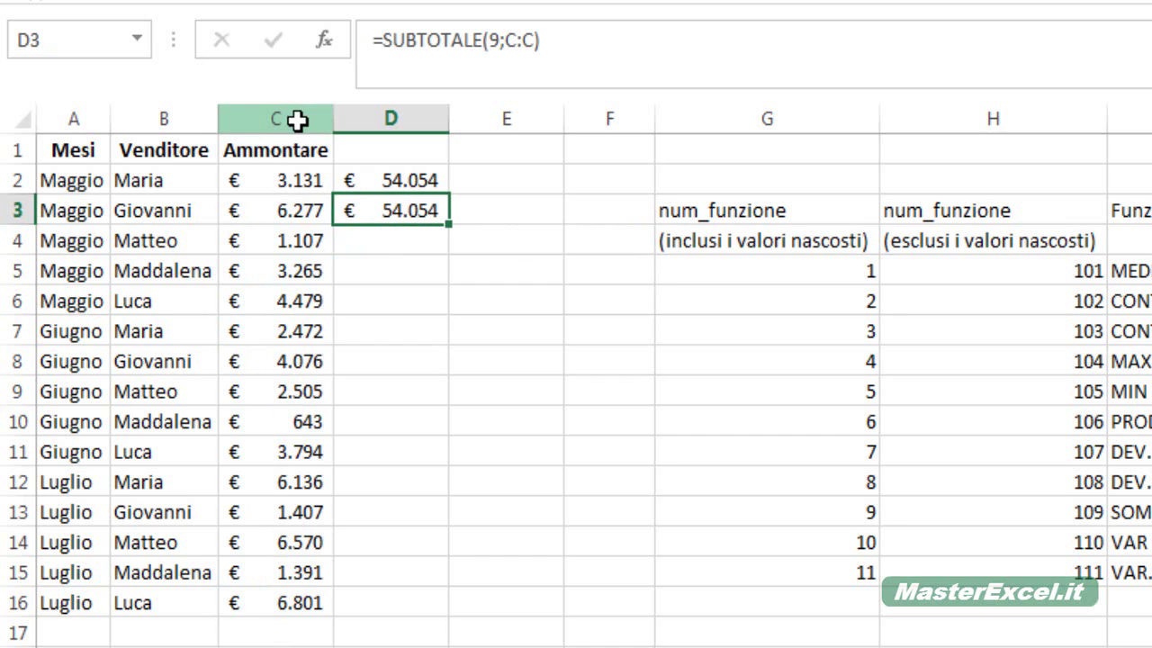
Enter =SUBTOTALE(109;C:C) in D4.
key(Down)
text(=)
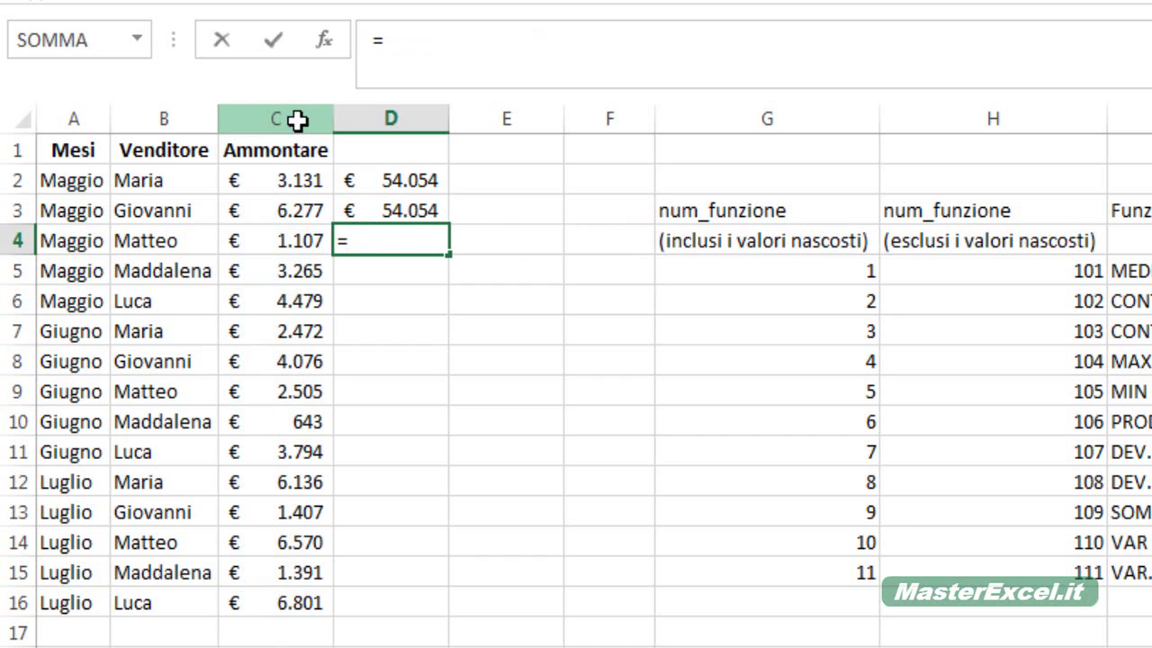
text(subto)
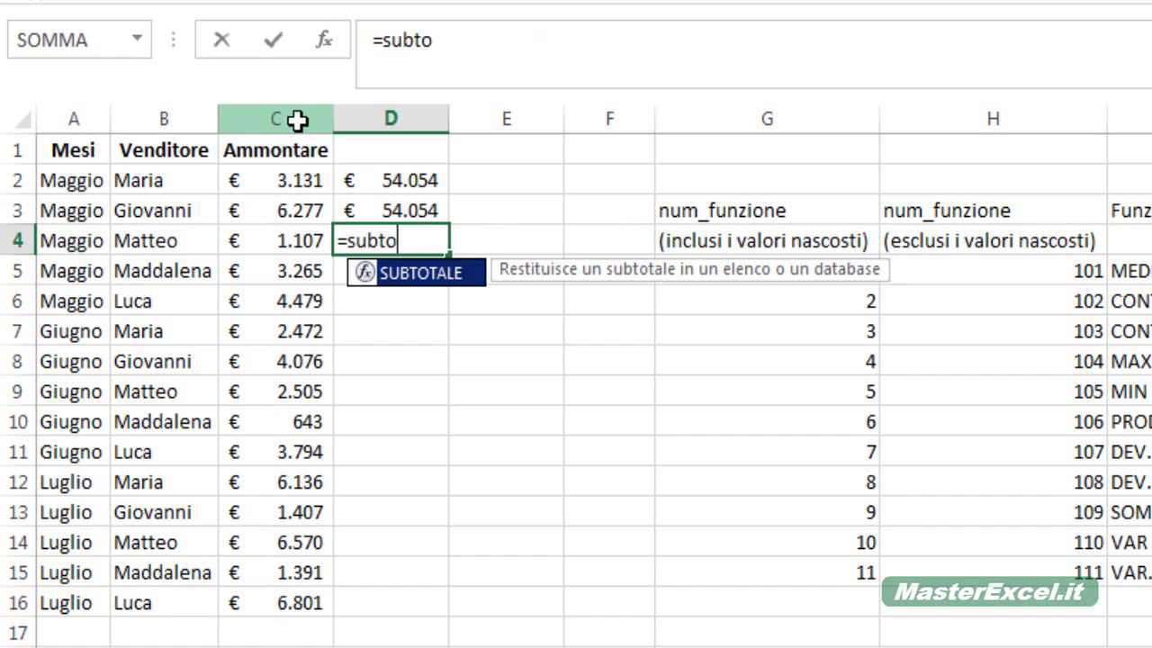
text(tale()
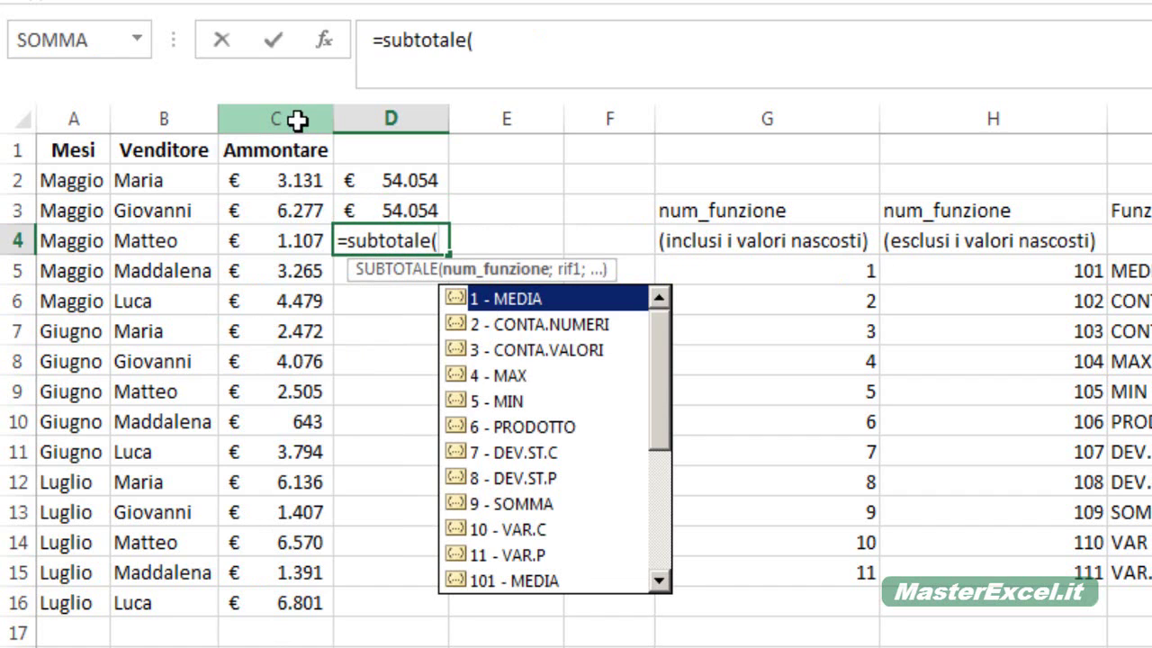
text(109;)
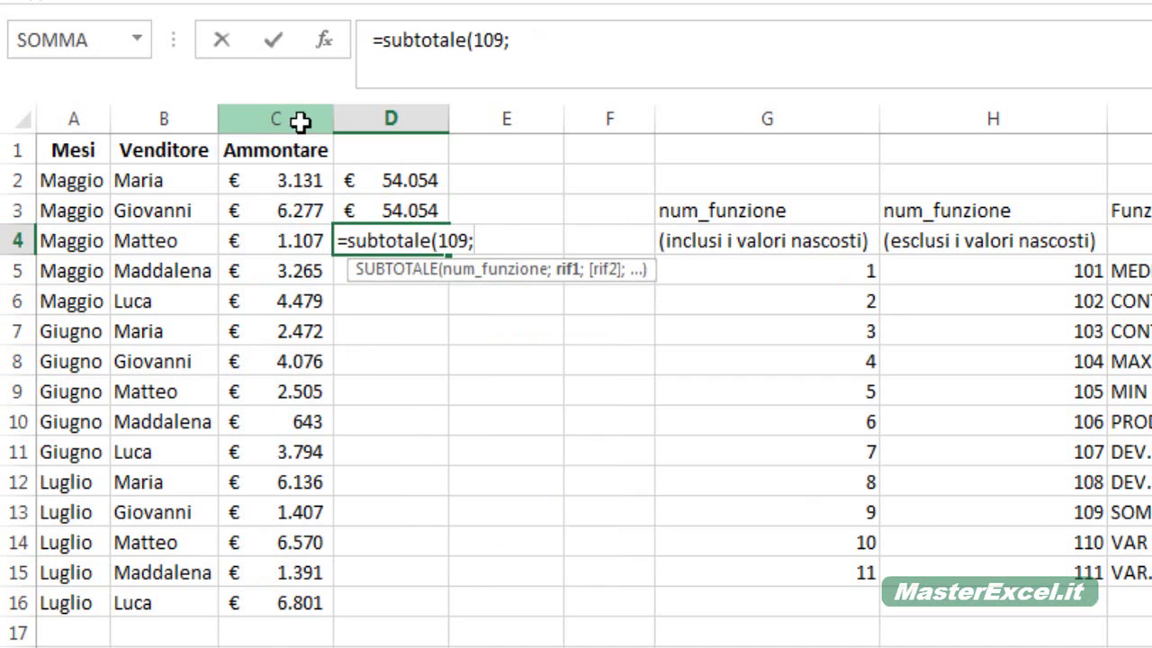
click(298, 121)
text())
key(Return)
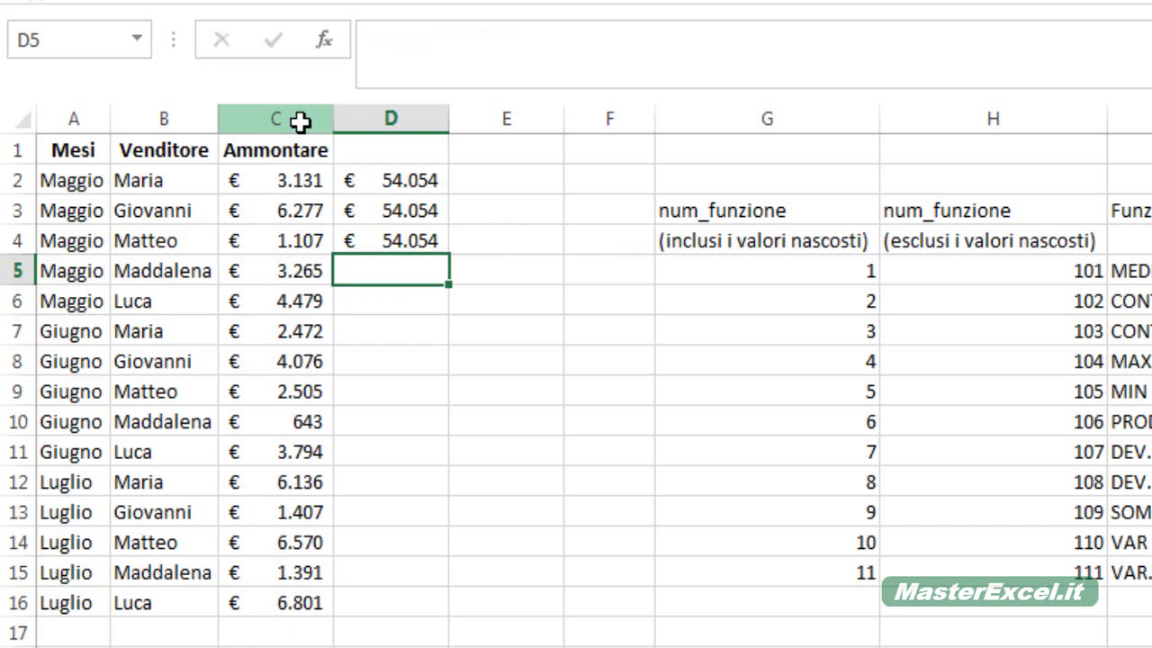
Turn on autofilter for the sales table and widen columns A to C to fit the headers.
drag(279, 301, 236, 180)
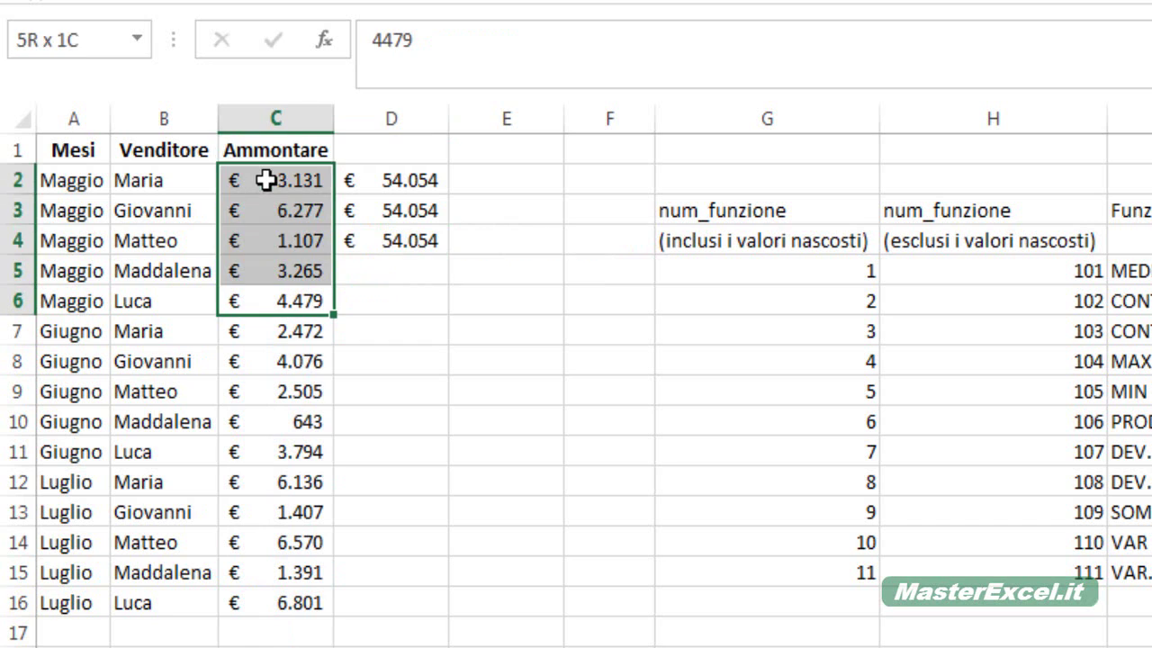
click(150, 210)
key(ctrl+shift+l)
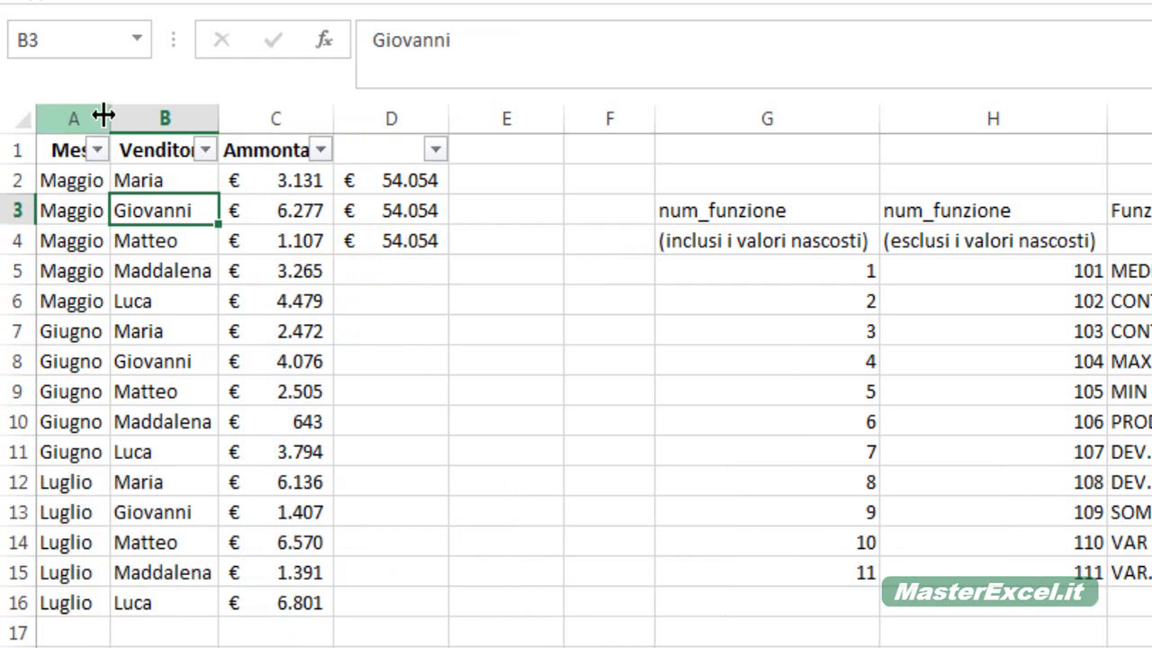
drag(103, 114, 275, 114)
double_click(334, 115)
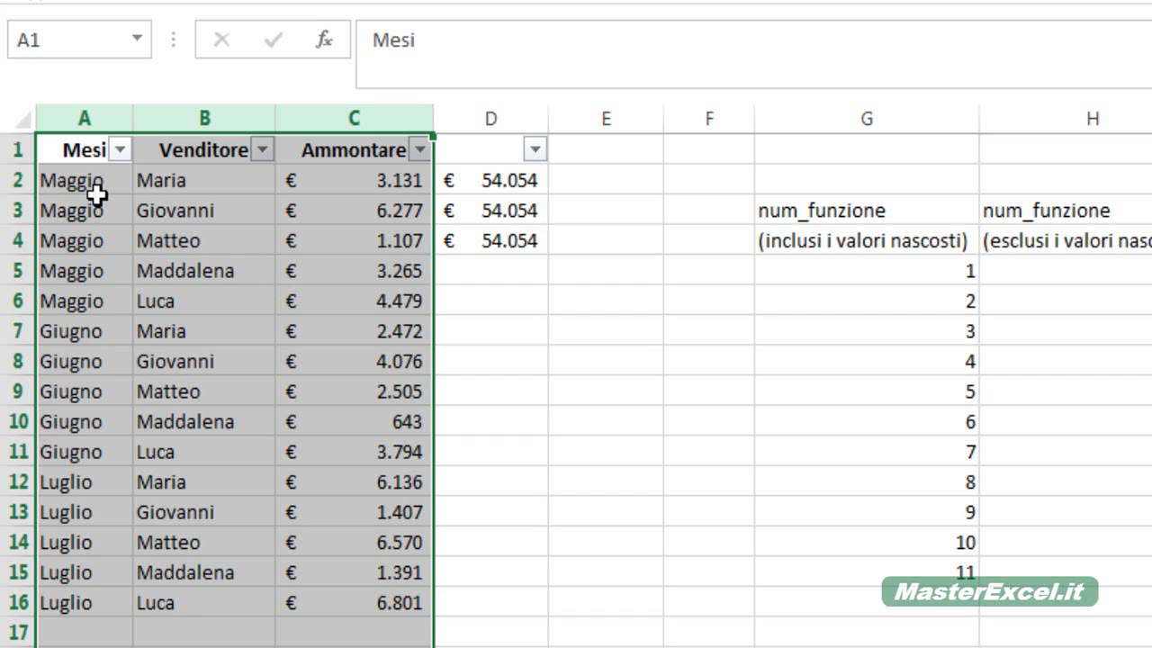
click(127, 173)
Filter the Mesi column to Maggio only, then look at the D2 total.
click(120, 153)
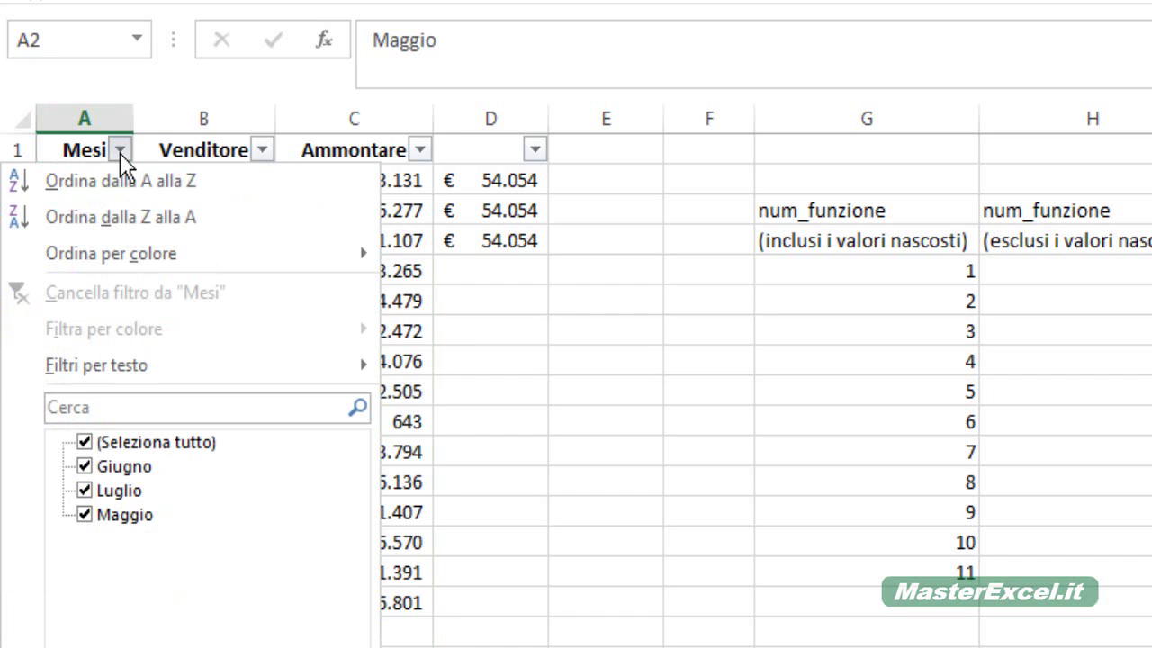
click(90, 443)
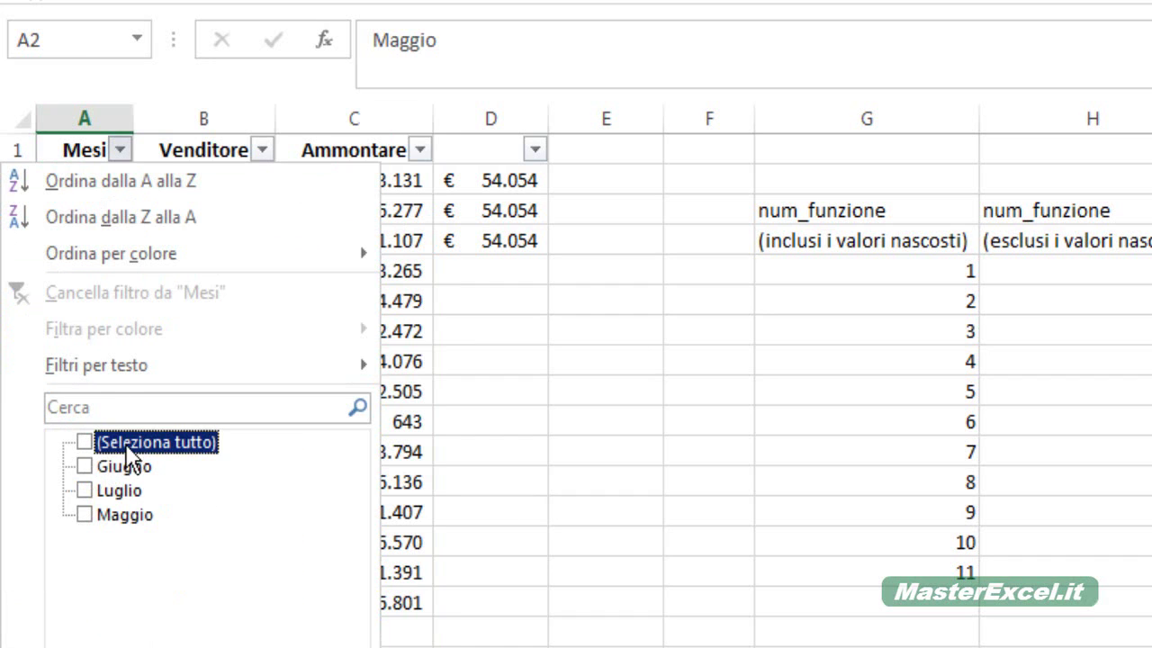
click(87, 511)
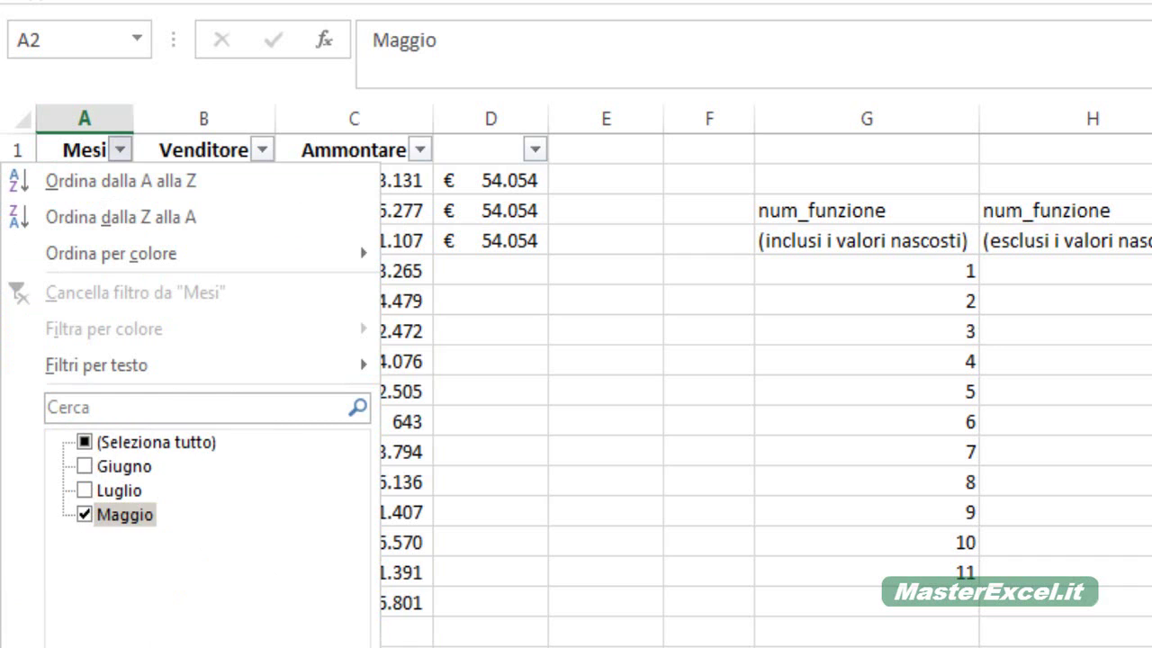
key(Return)
key(Right)
key(Right)
key(Right)
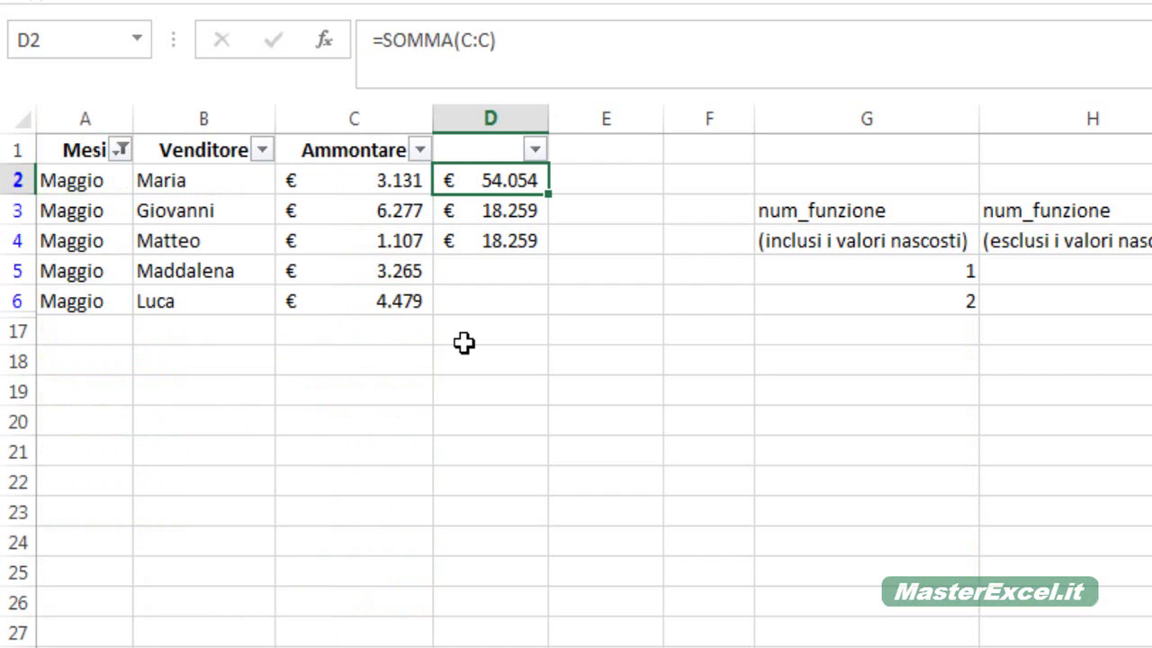
key(Down)
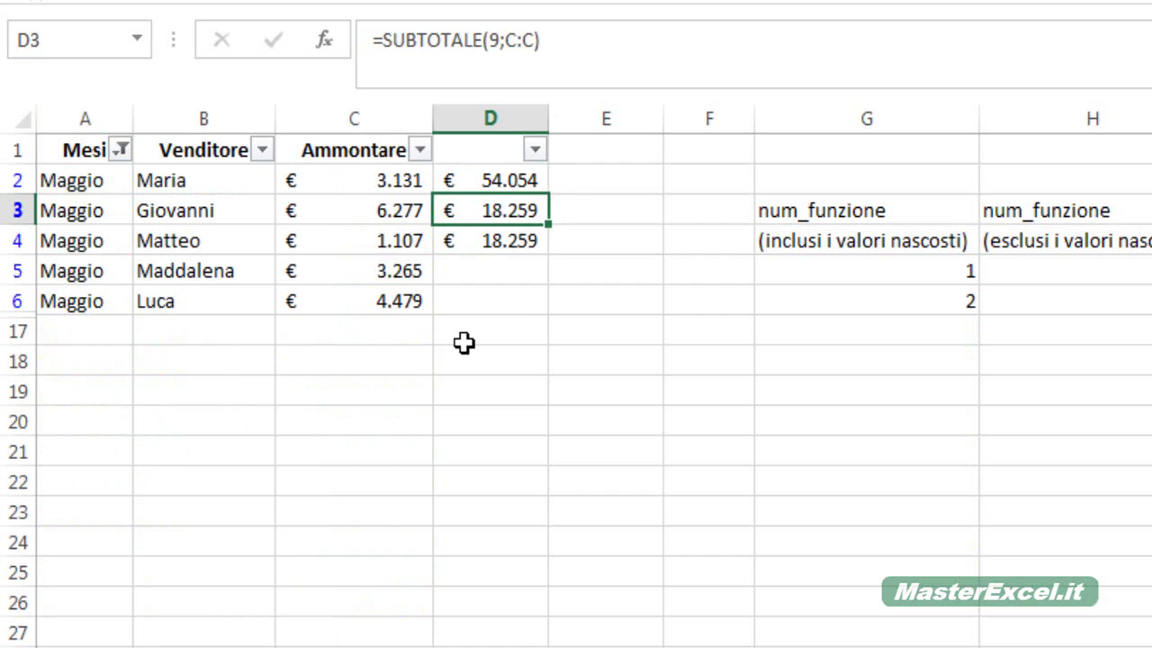
key(Down)
key(Up)
key(Down)
key(Up)
key(Up)
key(Down)
key(Down)
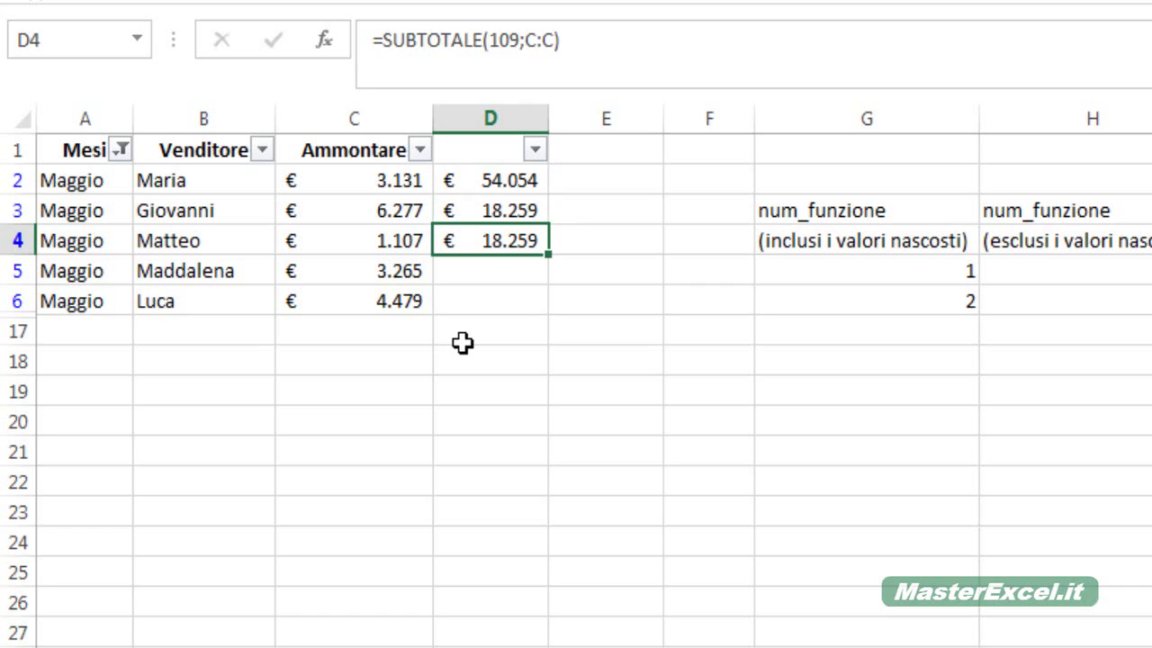
Clear the Mesi filter and hide row 5, so D4's SUBTOTALE 109 drops to € 50.789.
click(120, 149)
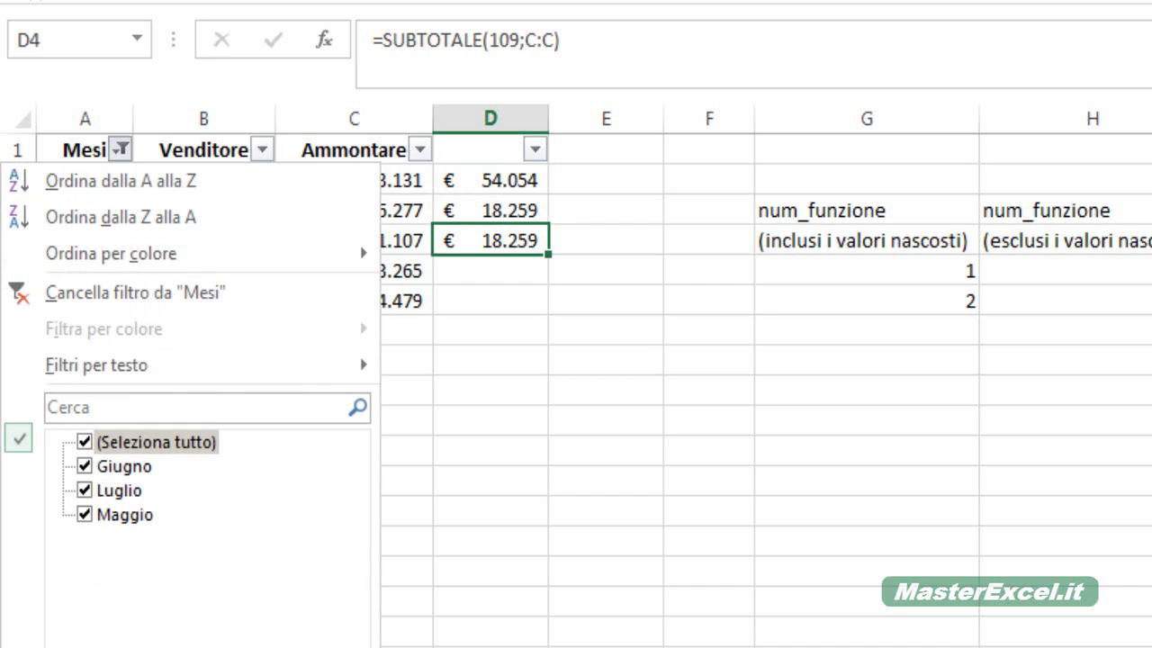
click(362, 630)
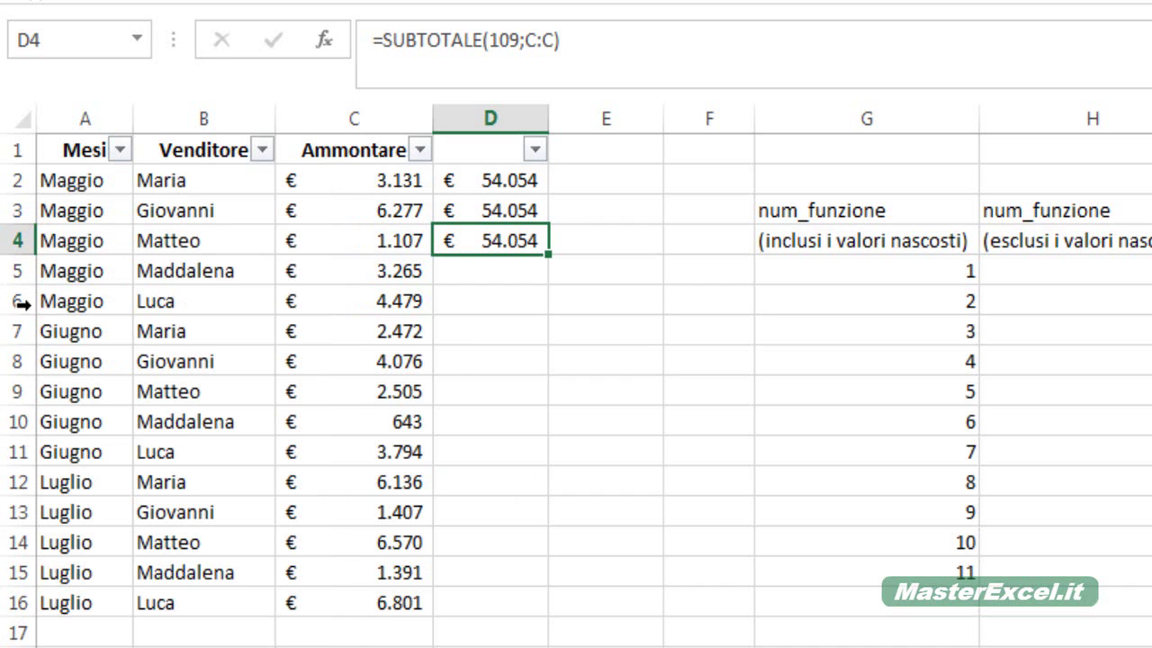
click(9, 277)
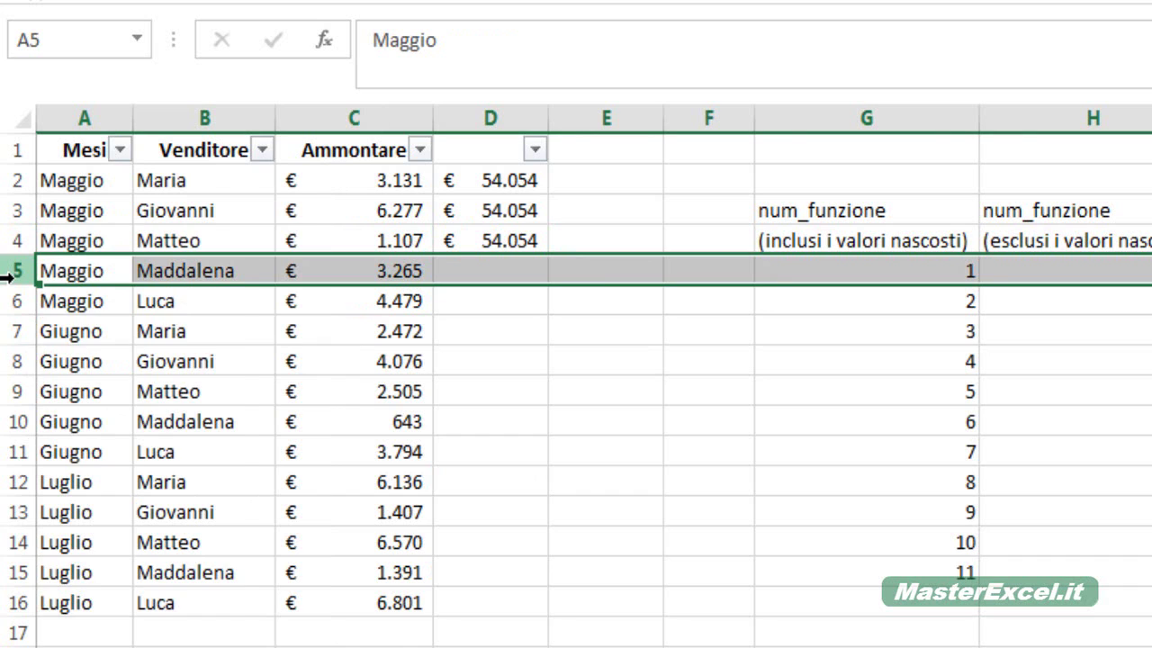
right_click(7, 277)
click(54, 644)
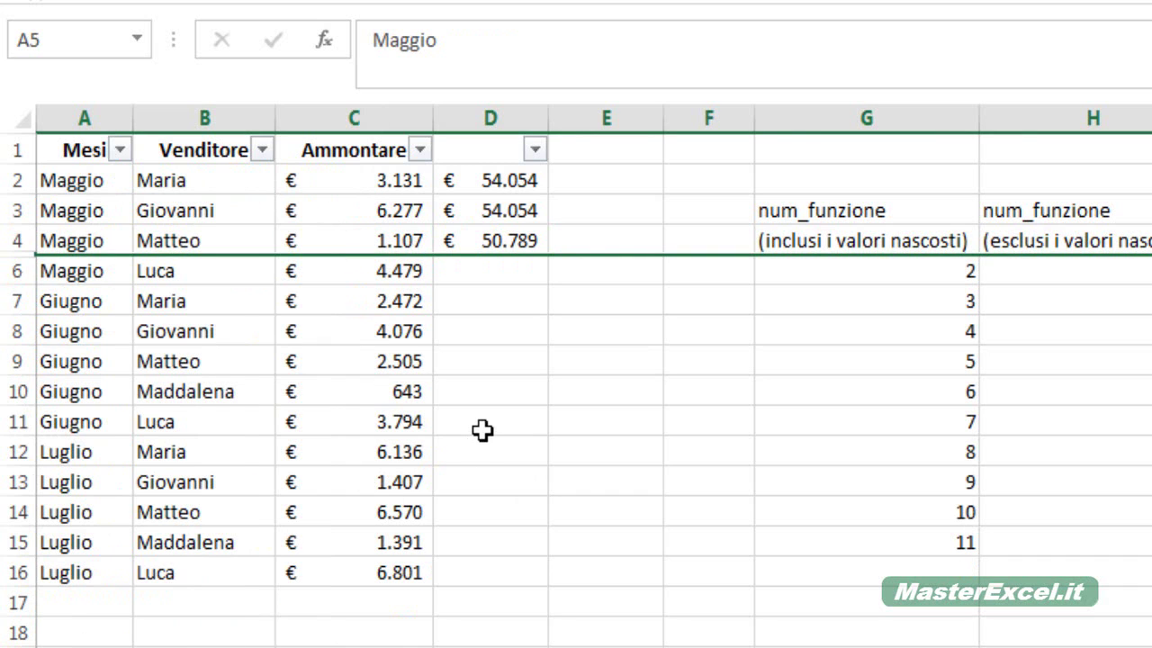
click(510, 240)
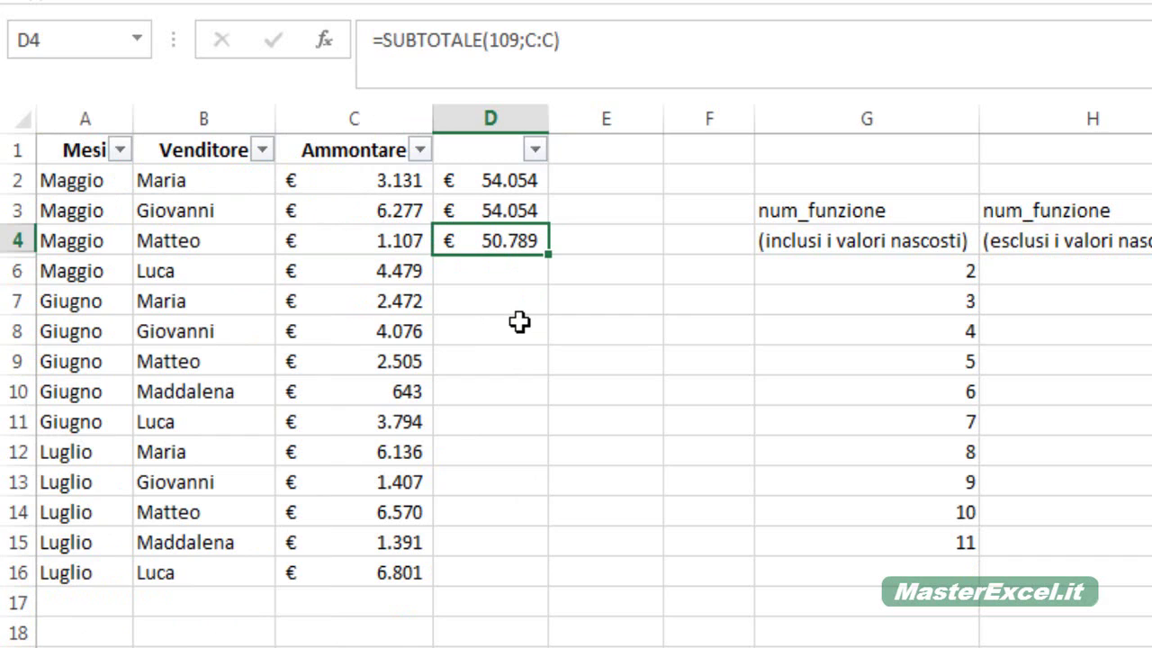
Check D3's SUBTOTALE(9) formula and read the English SUBTOTAL help page in Chrome.
click(506, 216)
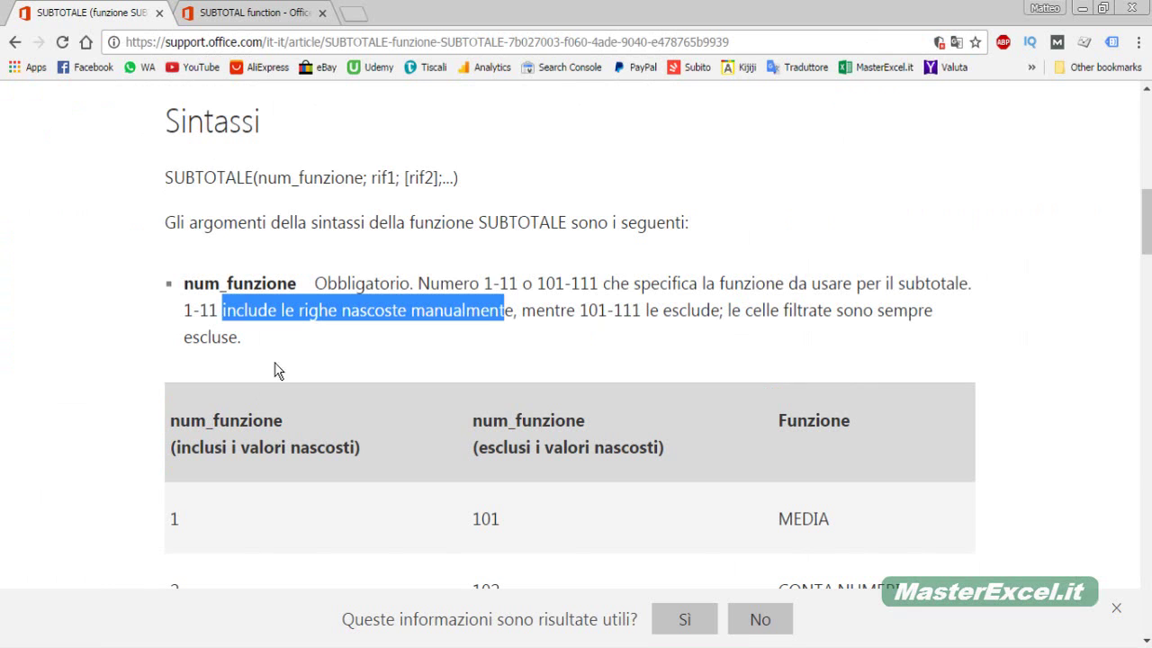
click(266, 12)
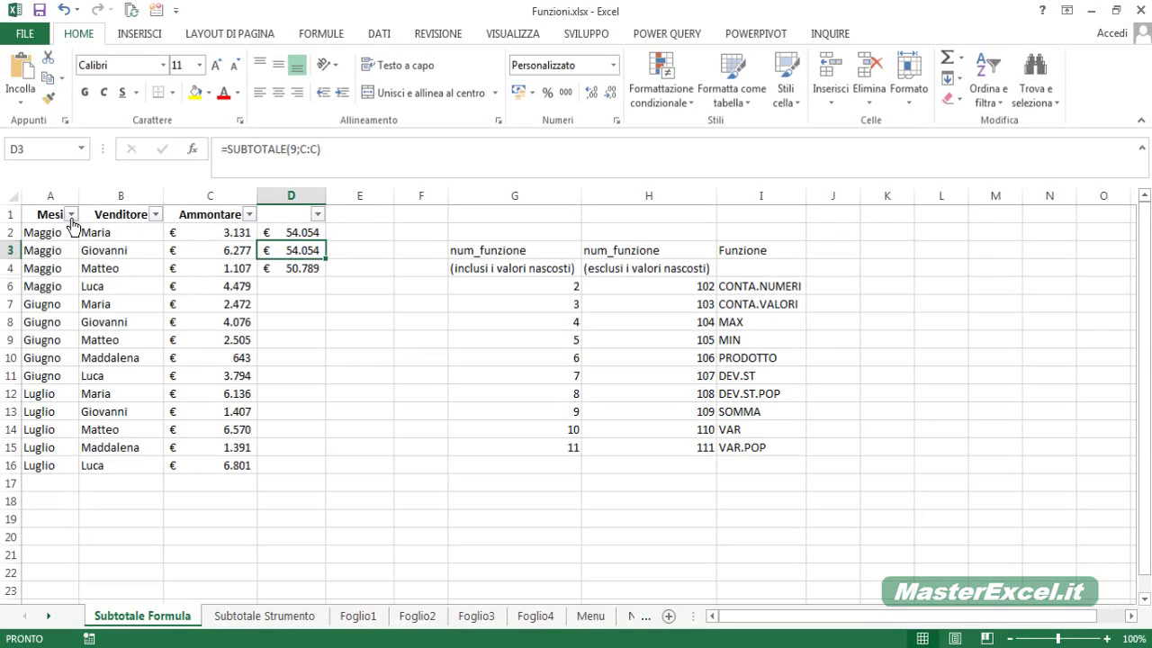
click(70, 218)
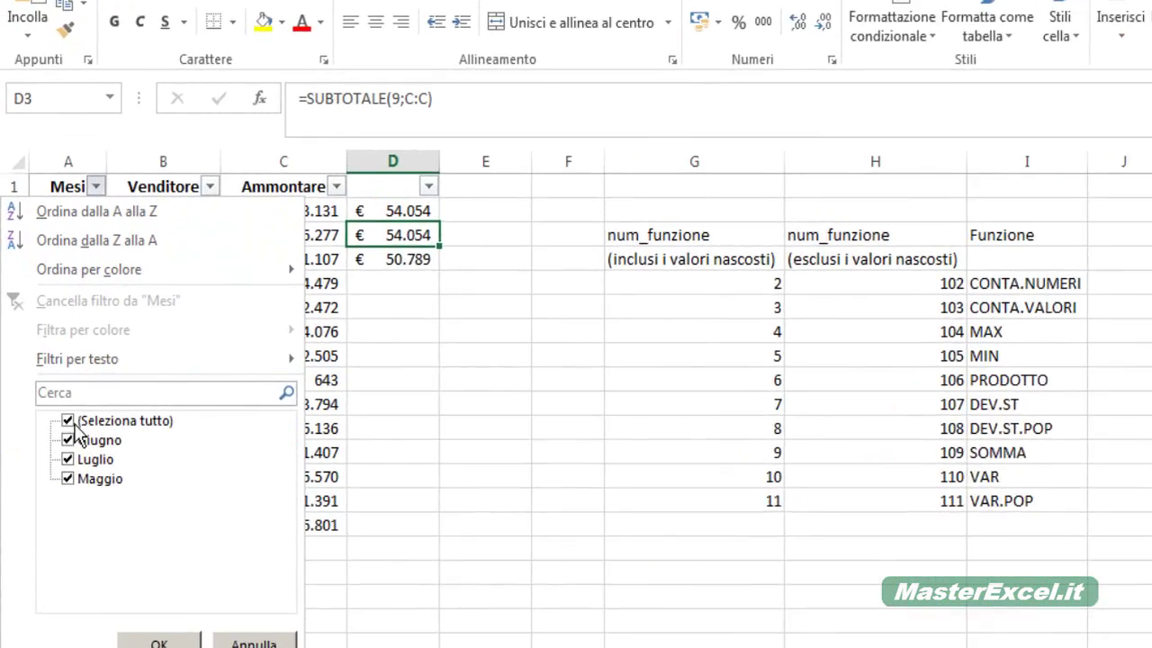
Filter the Mesi column back to Maggio only.
click(52, 388)
click(88, 535)
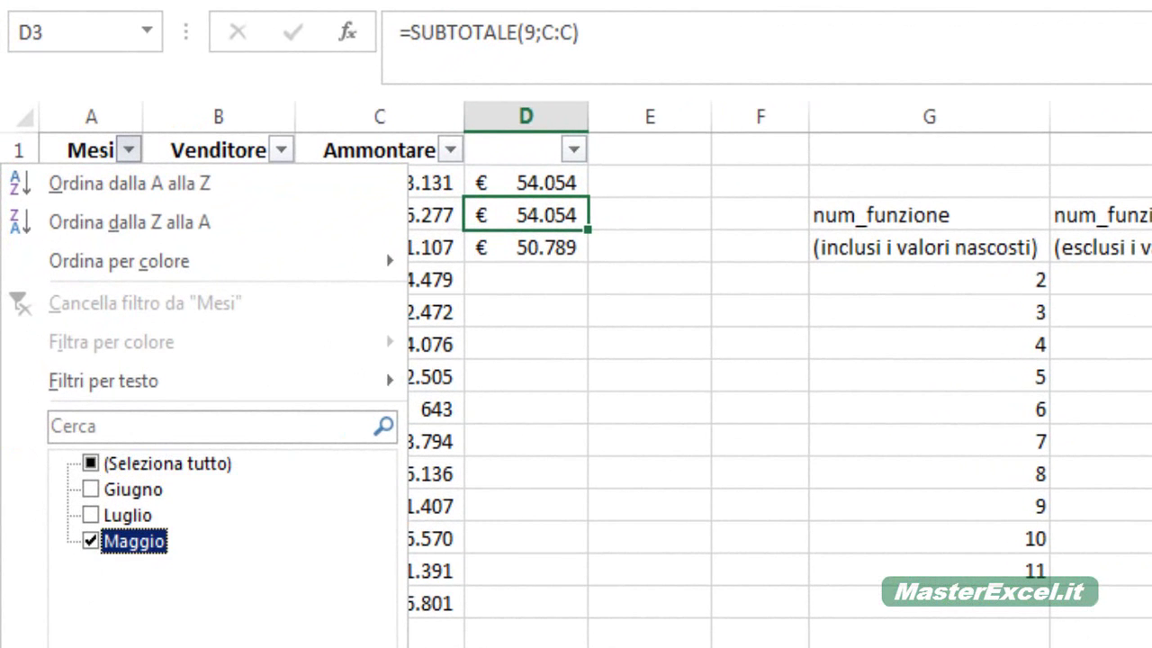
key(Return)
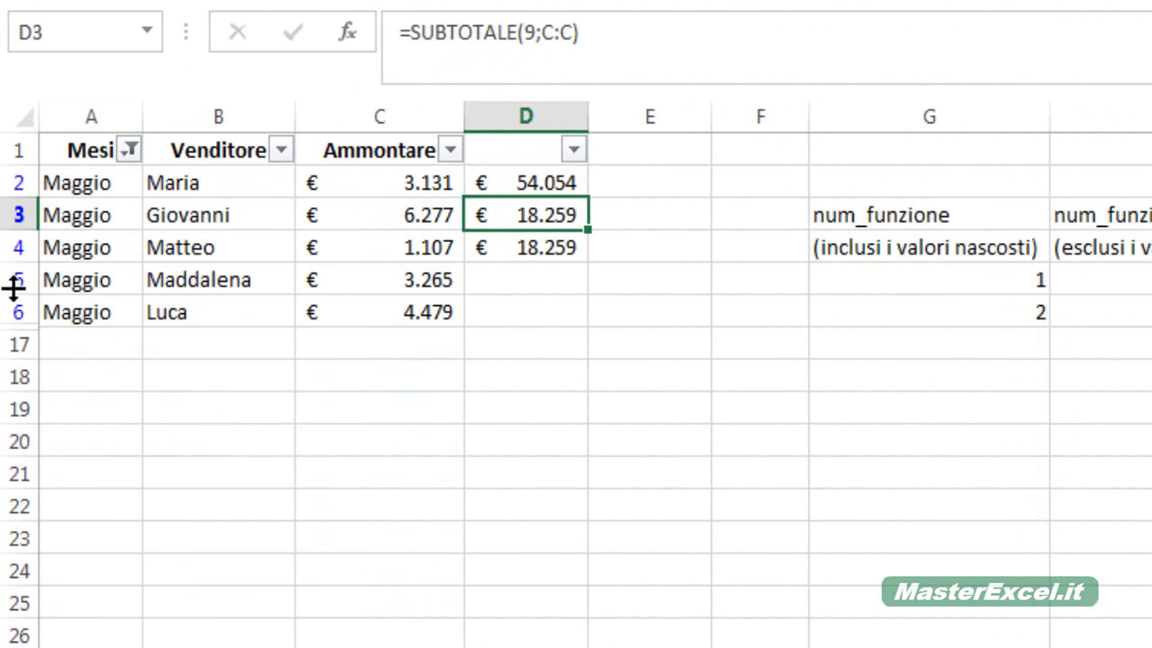
Inspect row 5's options, then compare the subtotal formulas in D3 and D4, both € 18.259.
click(18, 280)
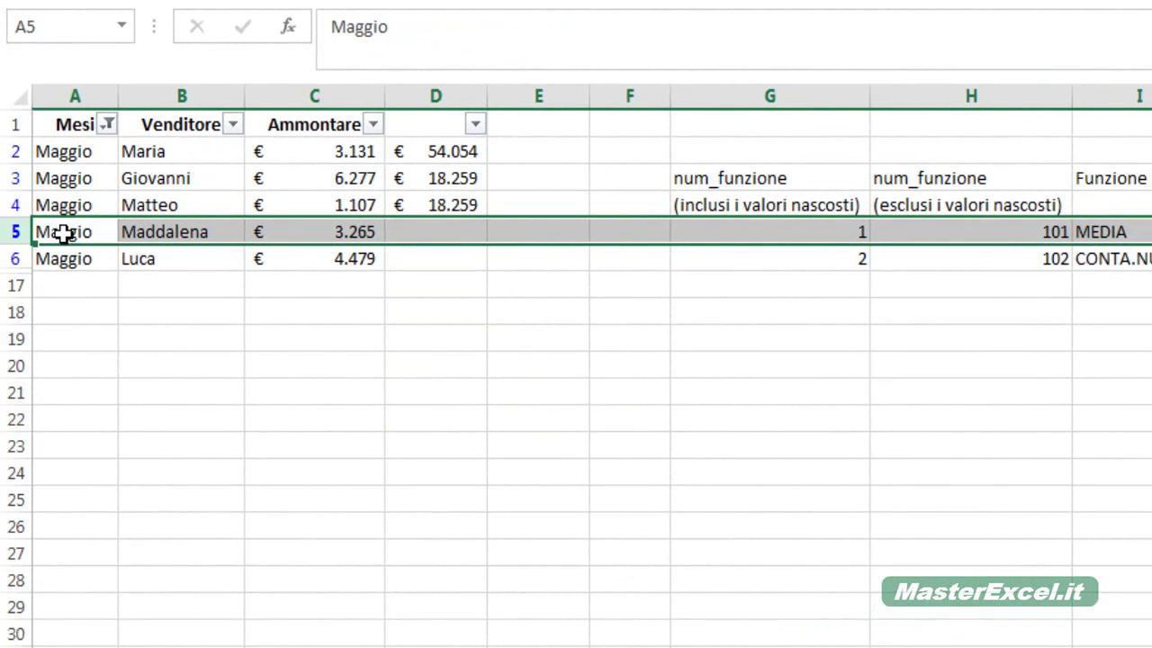
right_click(70, 249)
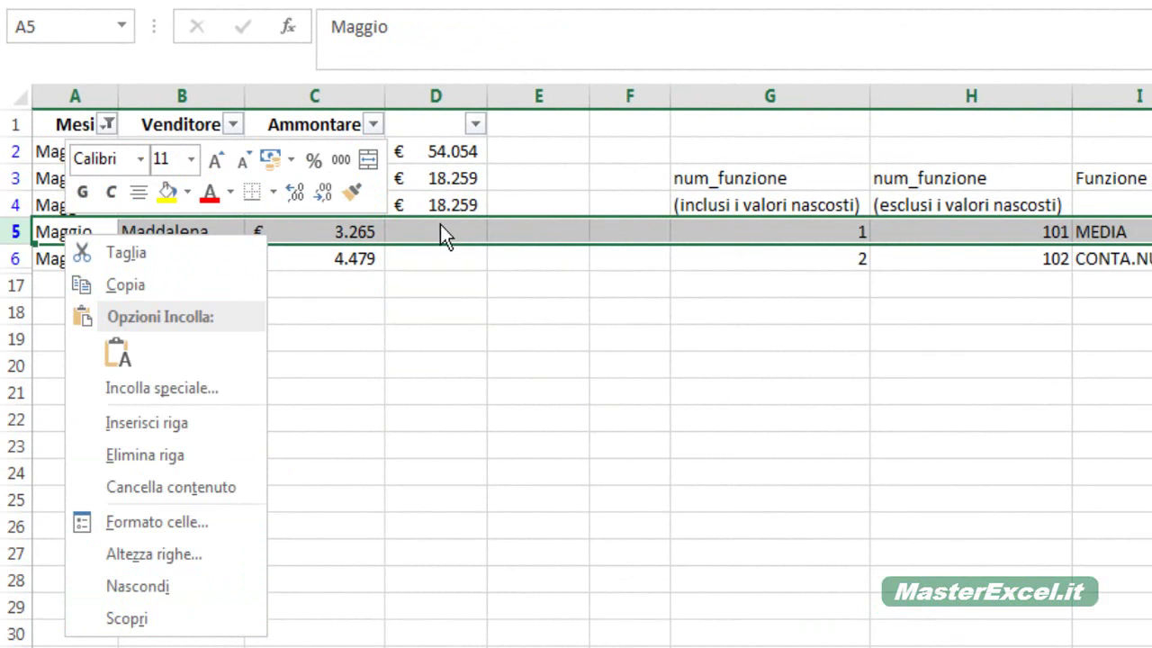
click(435, 178)
key(Down)
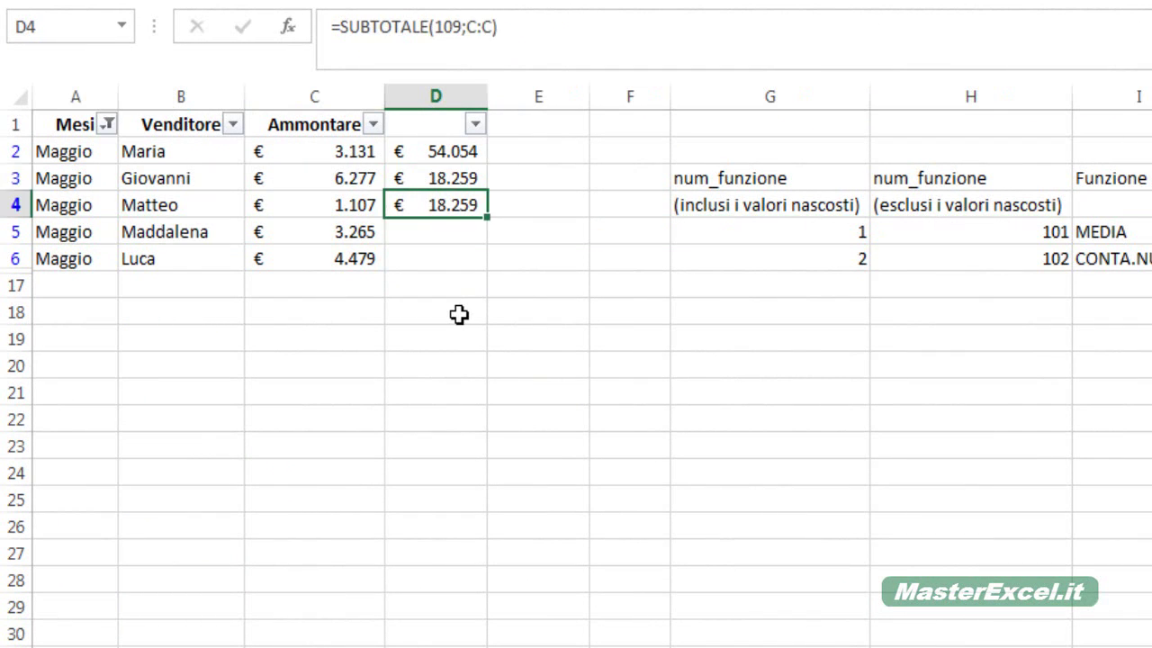
key(Up)
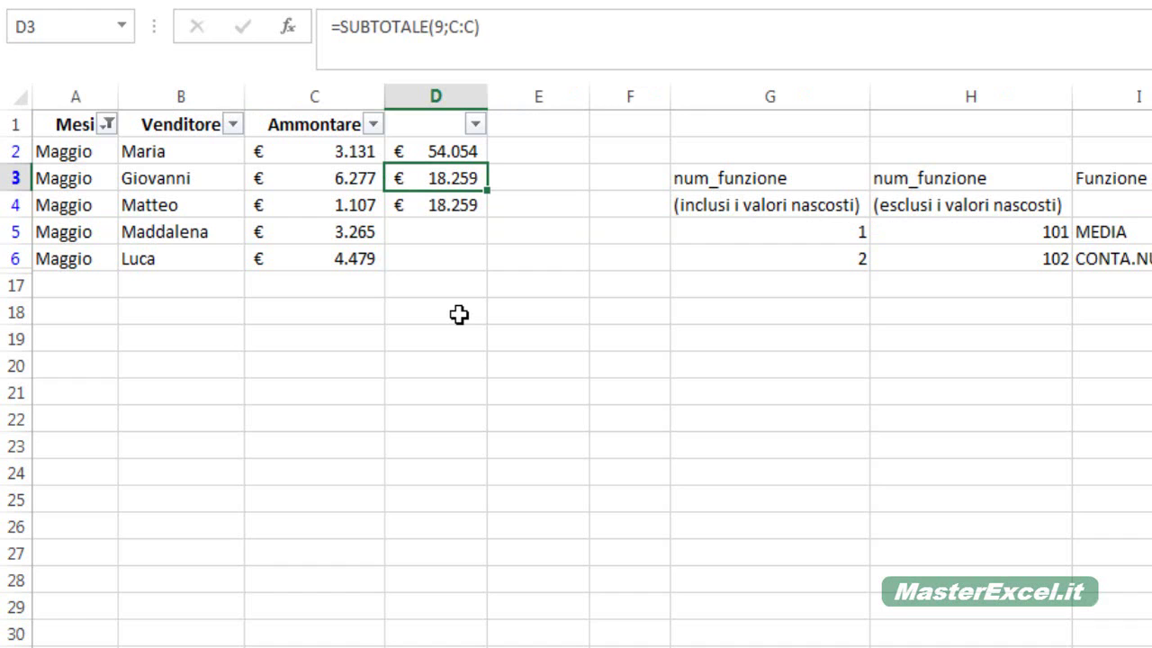
key(Right)
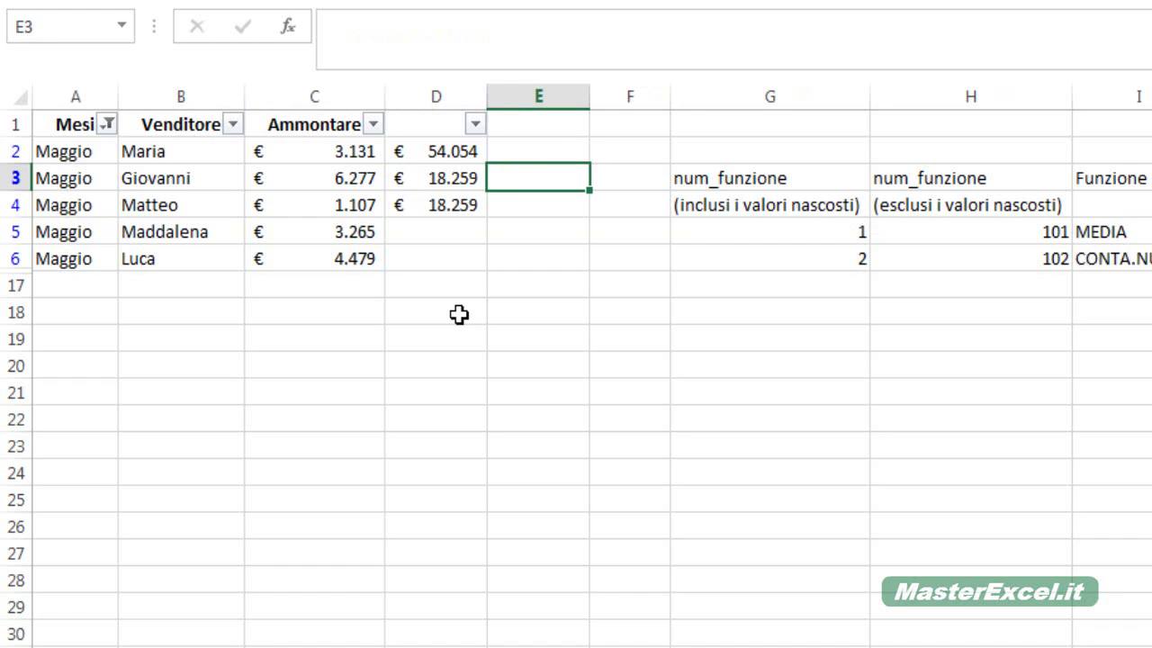
Enter =SOMMA.SE(A:A;"maggio";C:C) in E3, returning € 18.259.
text(=somma)
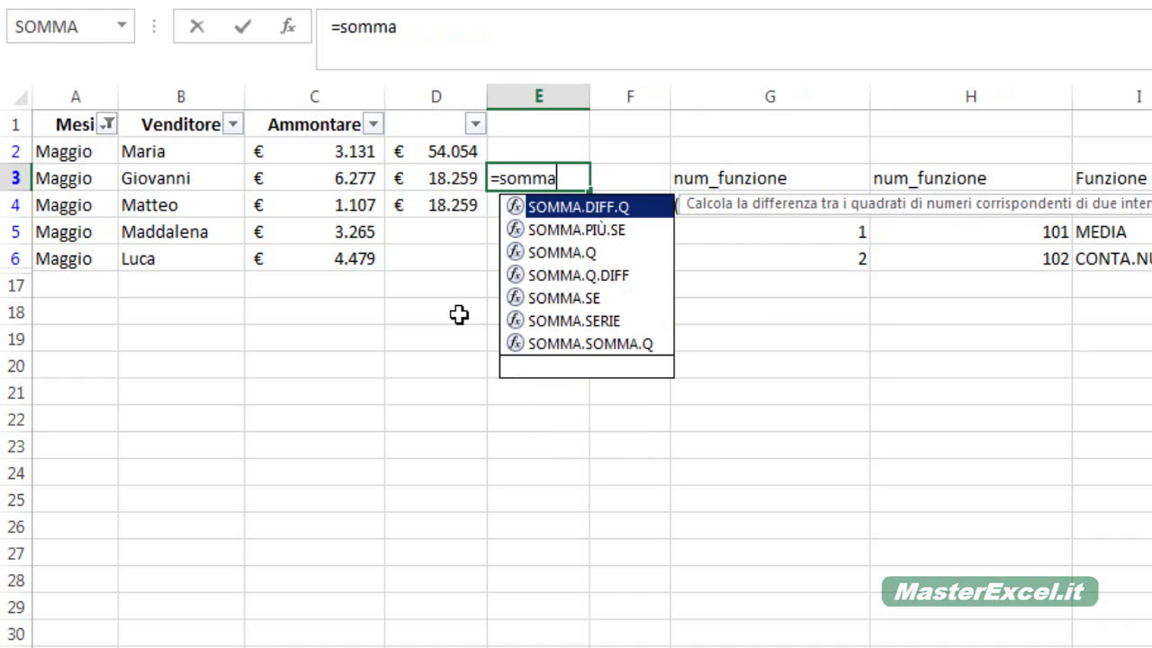
text(.se()
click(80, 96)
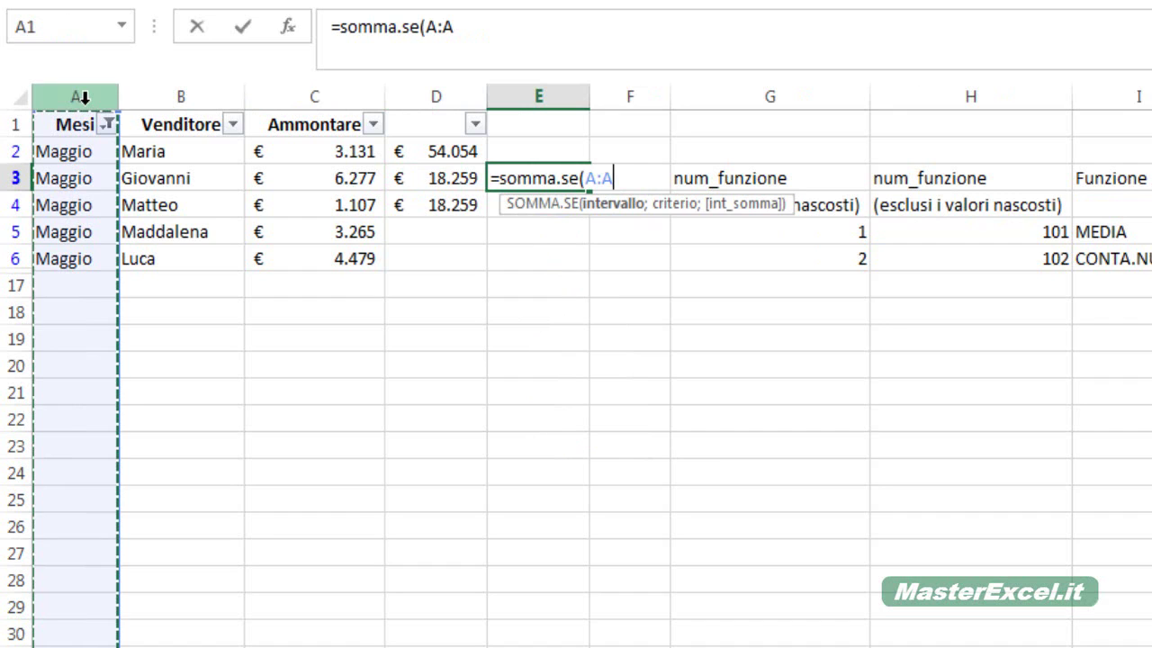
text(;")
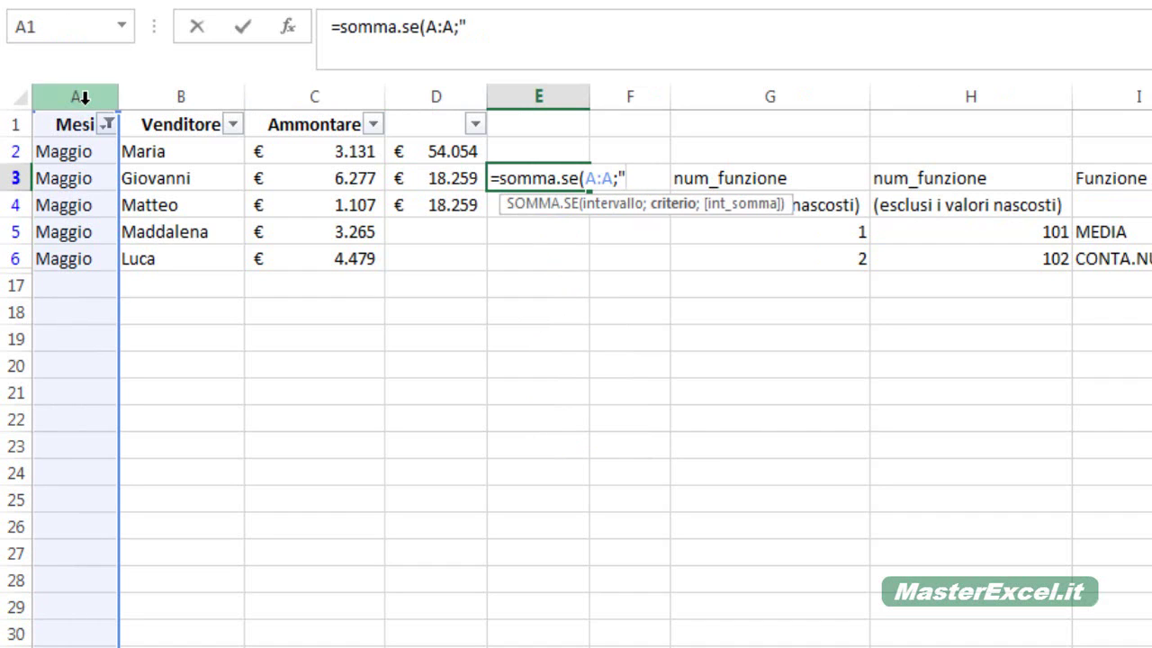
text(maggio)
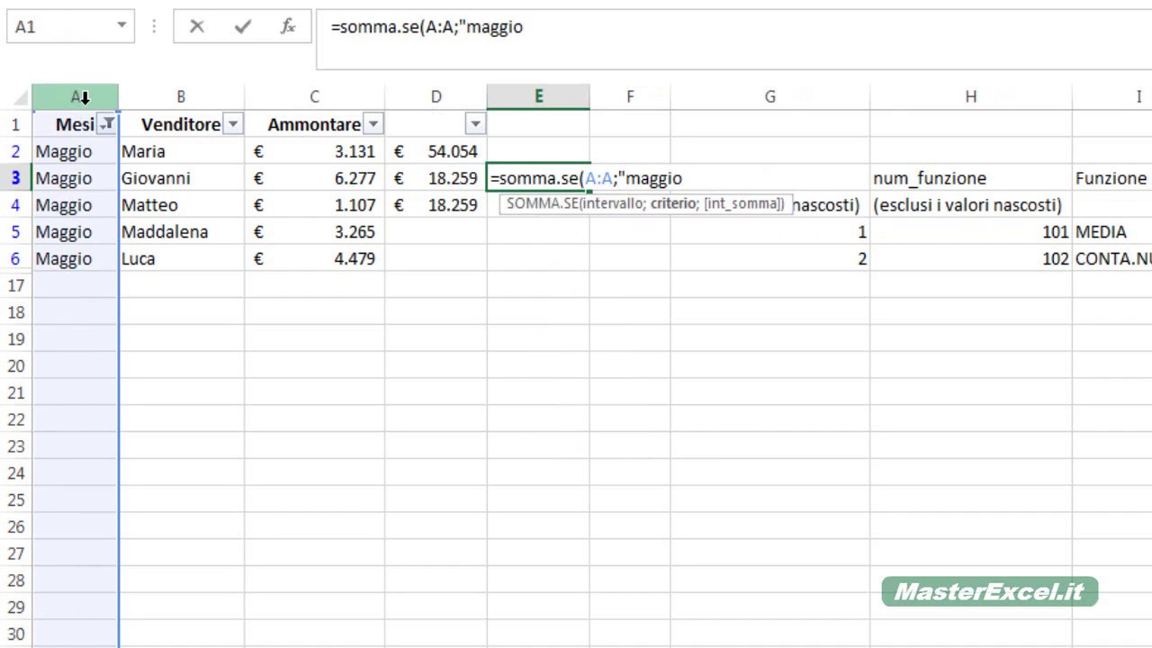
text(";)
click(338, 97)
text())
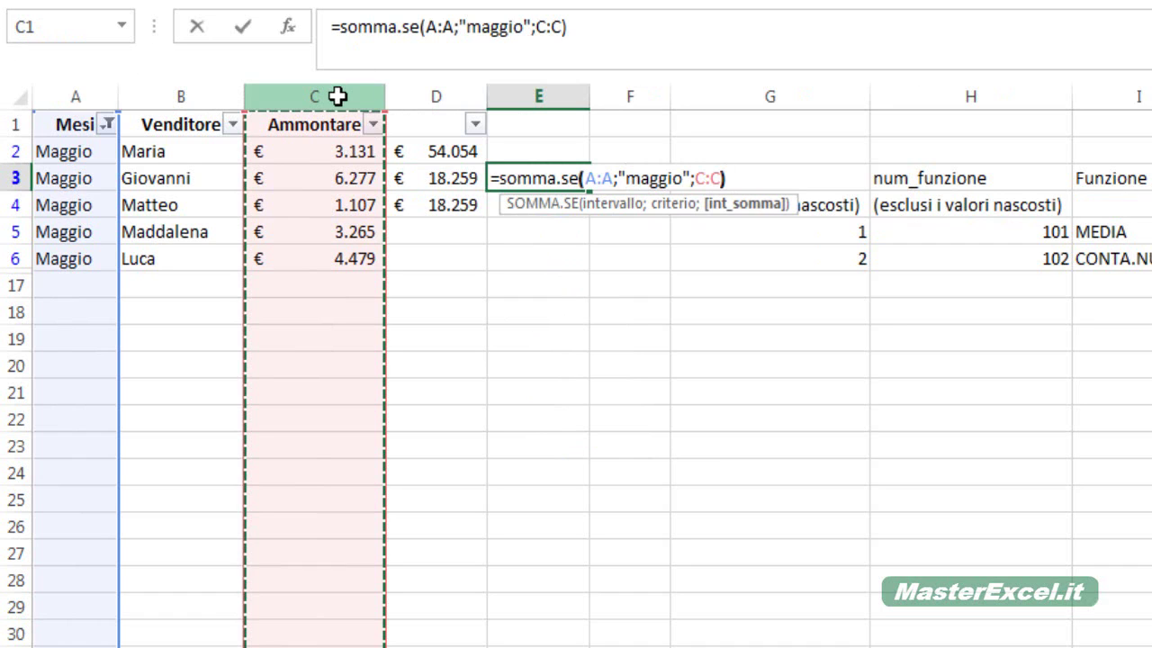
key(Return)
key(Up)
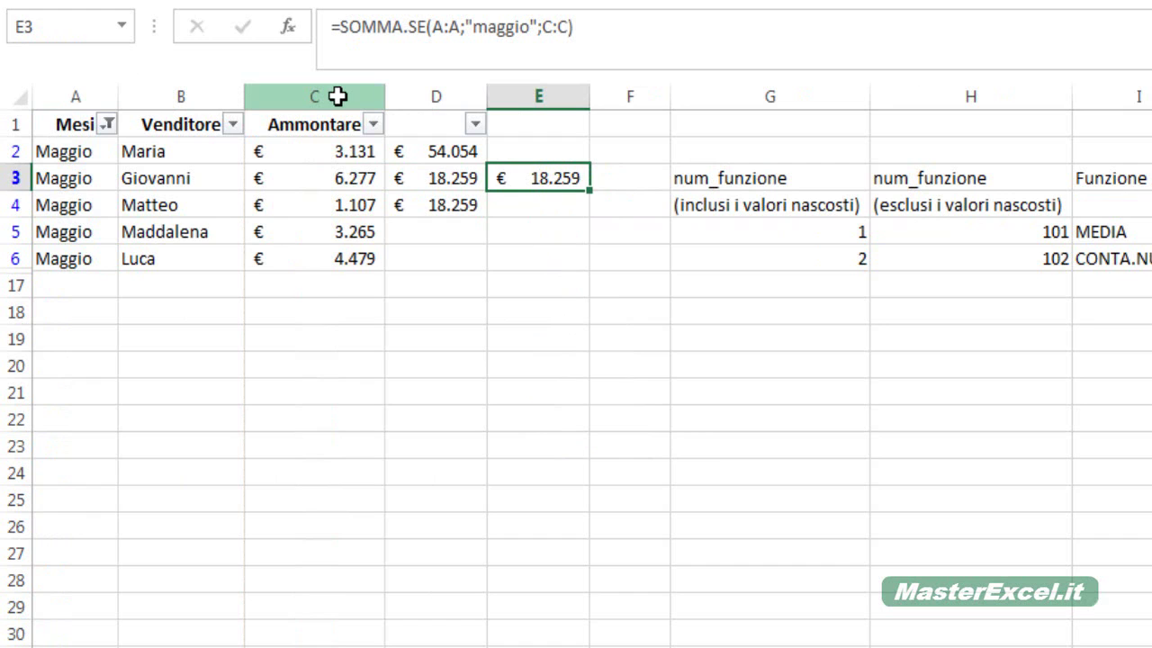
click(18, 232)
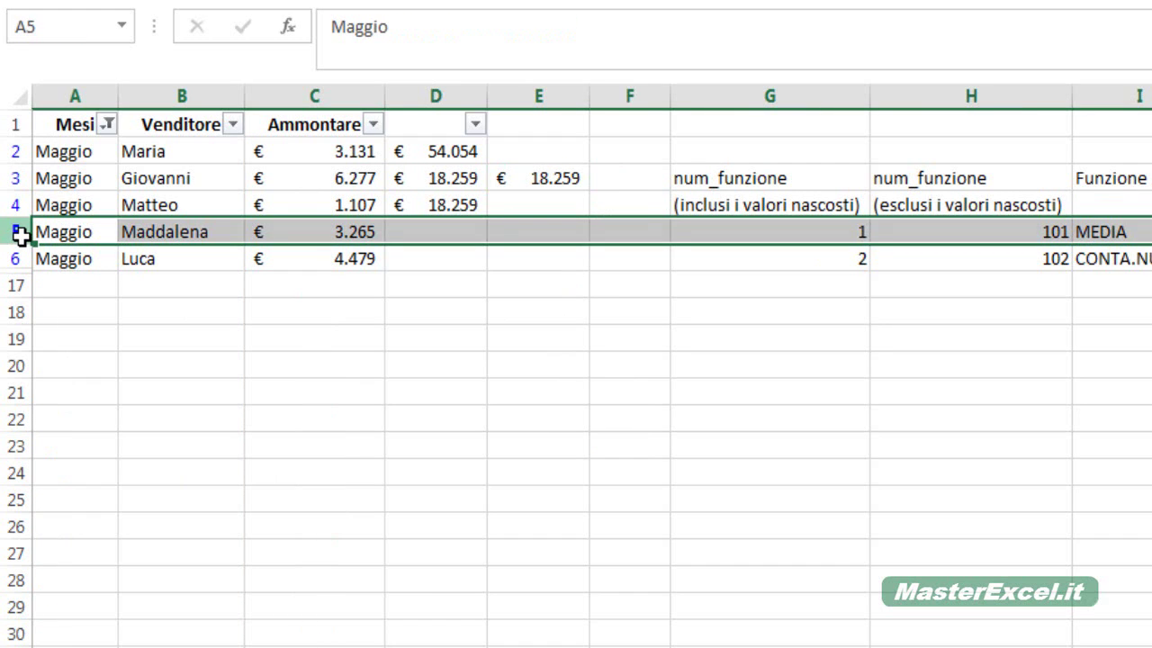
right_click(16, 233)
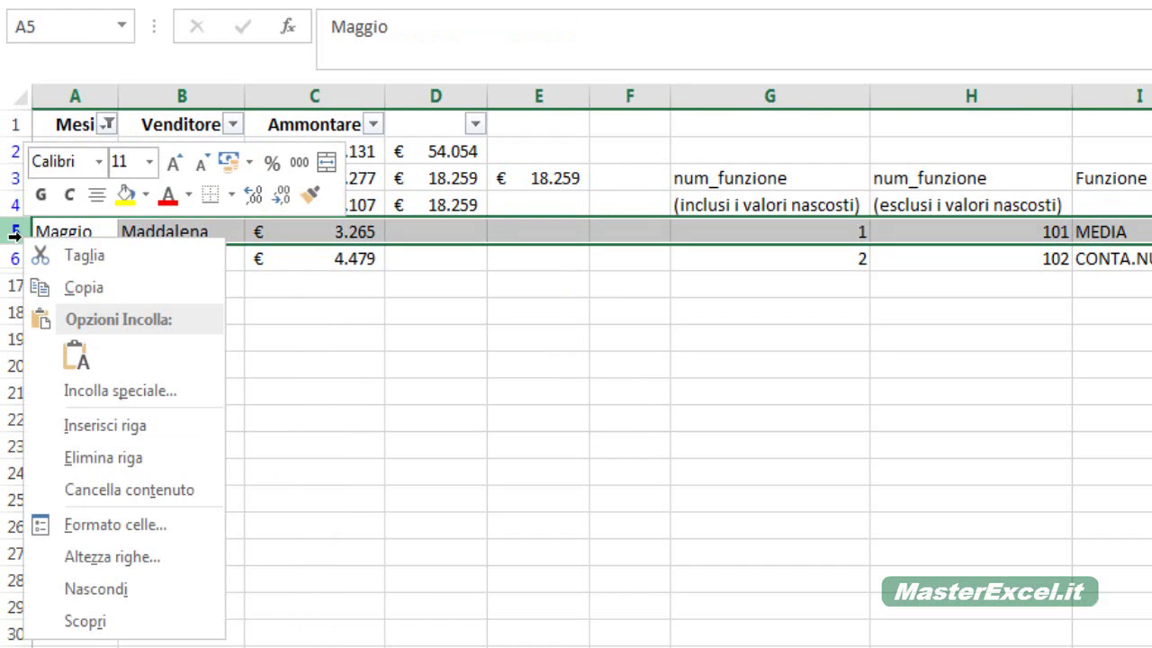
click(96, 590)
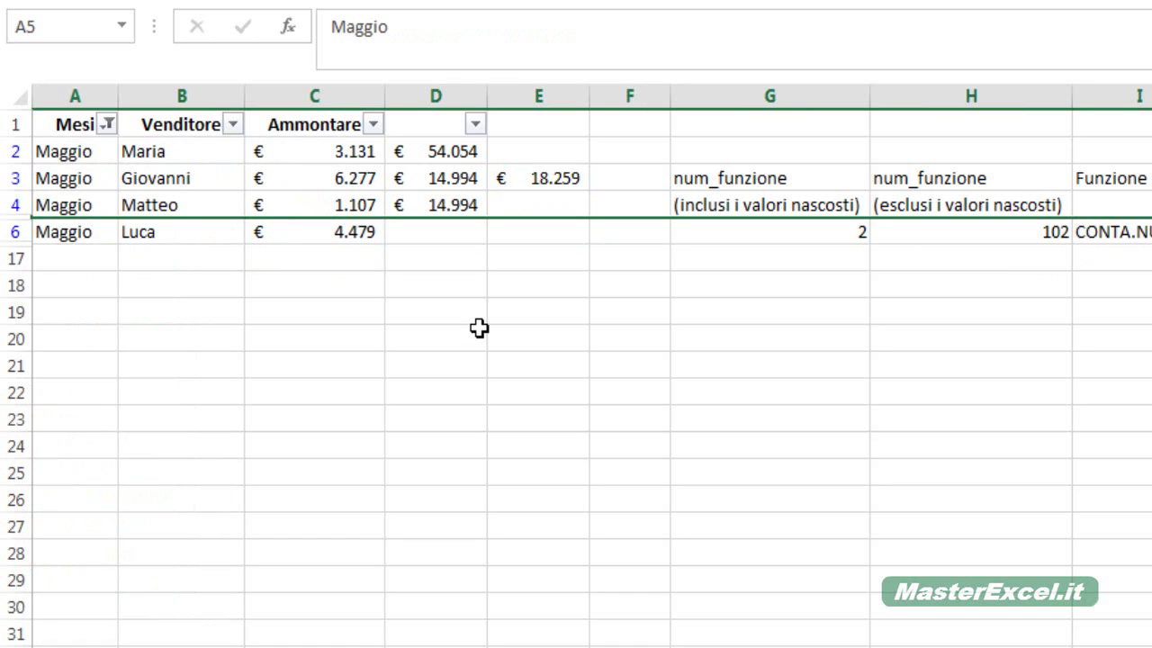
click(464, 183)
key(Down)
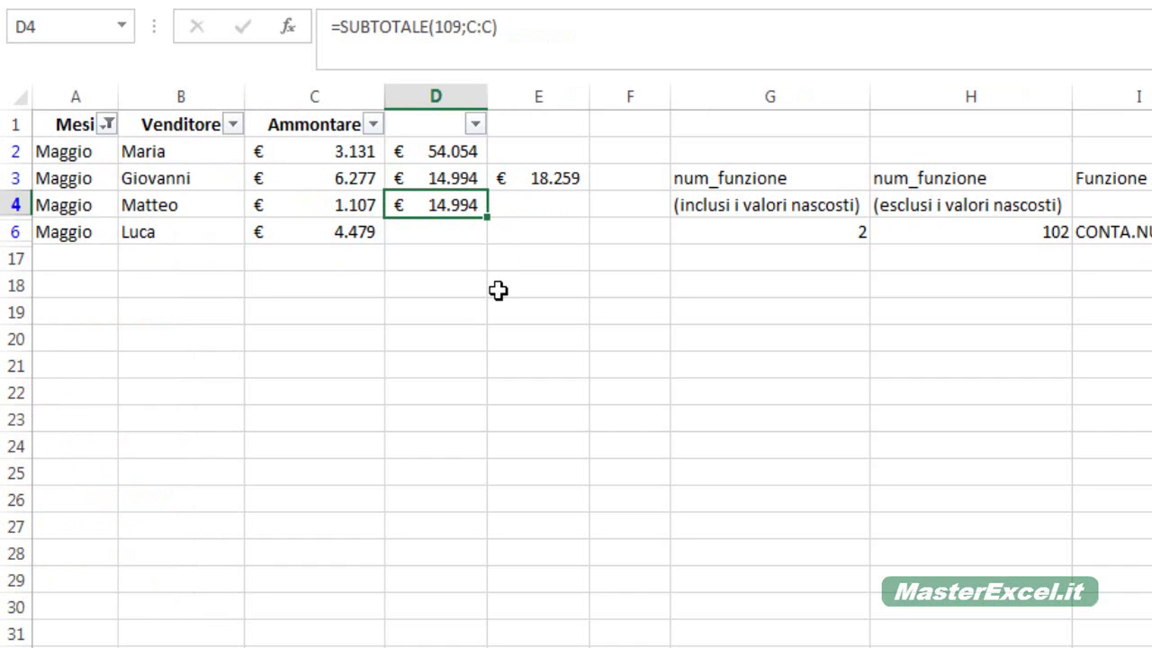
key(Up)
key(Right)
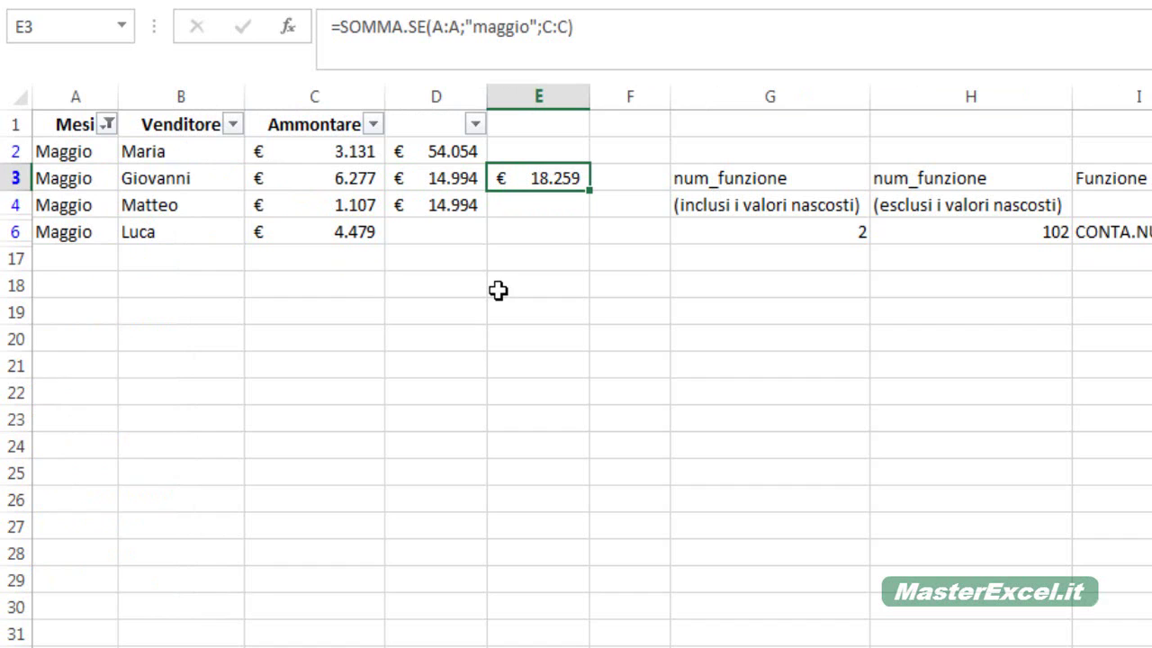
key(Left)
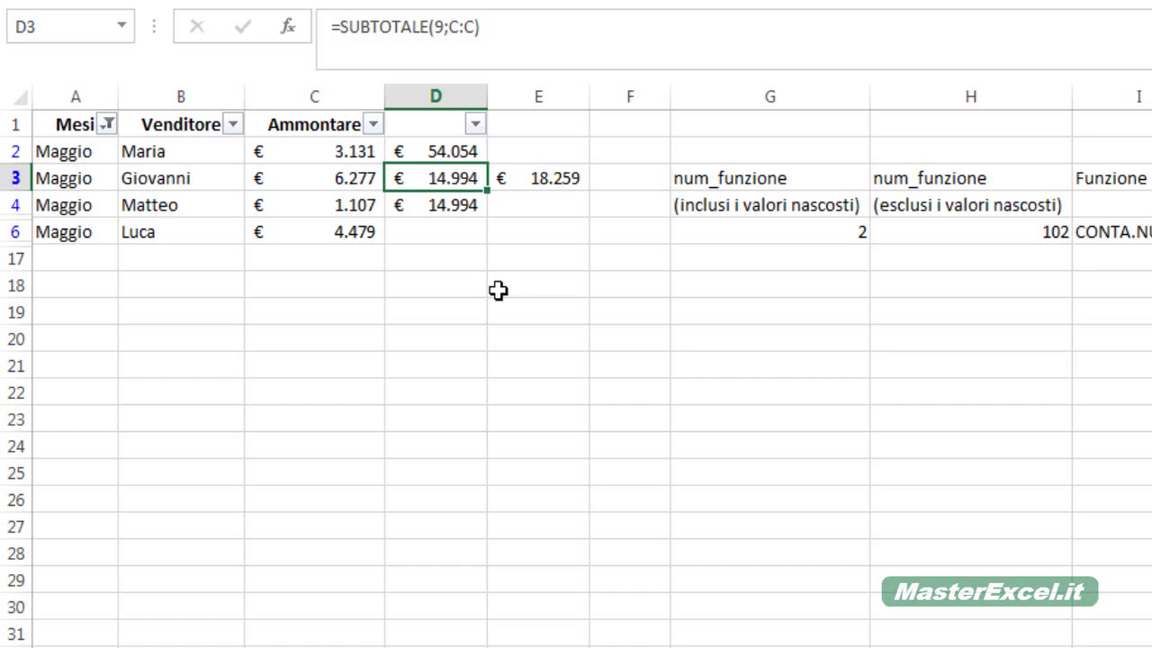
key(Down)
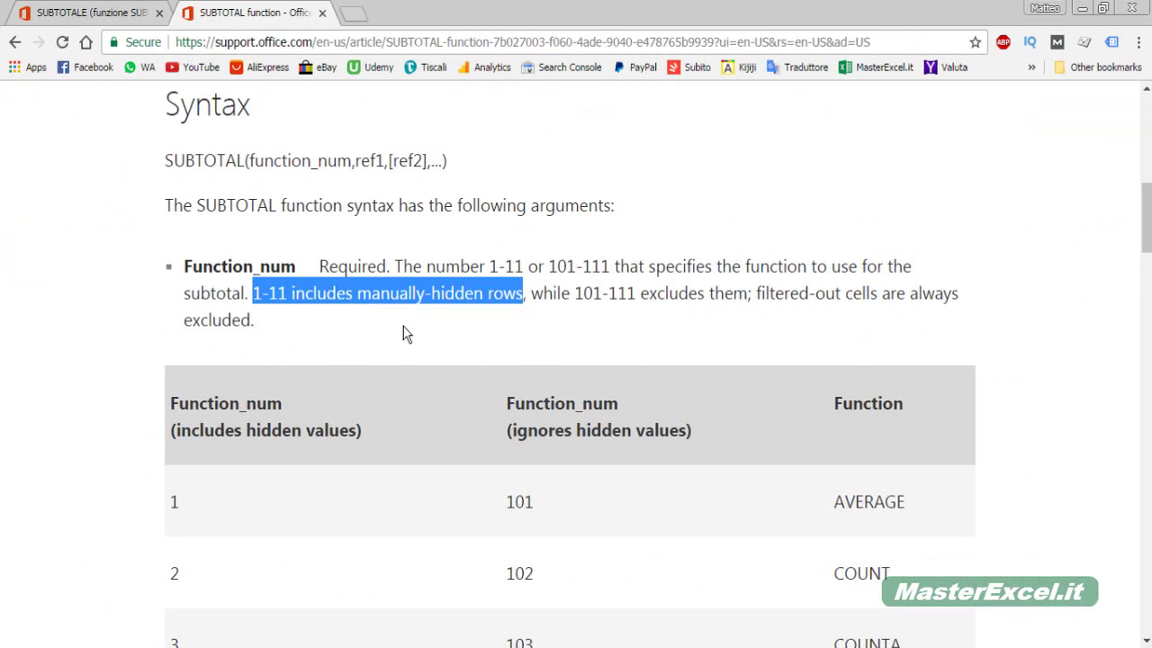
Read the num_funzione note on the Italian SUBTOTALE help page, then return to Excel.
click(144, 11)
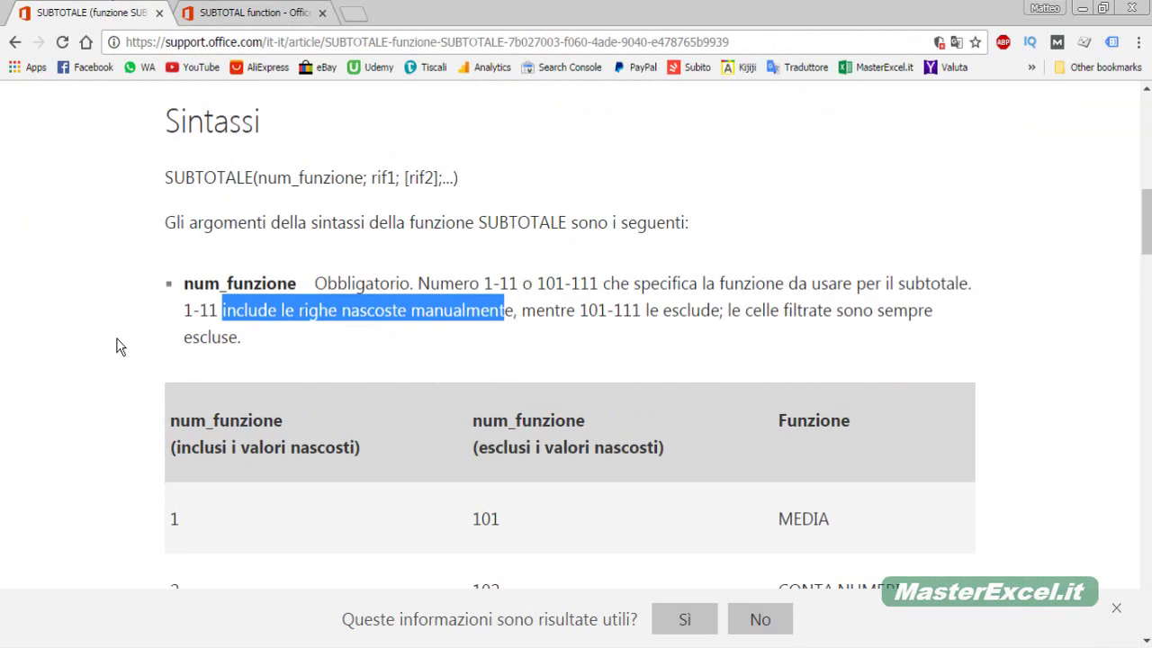
key(alt+Tab)
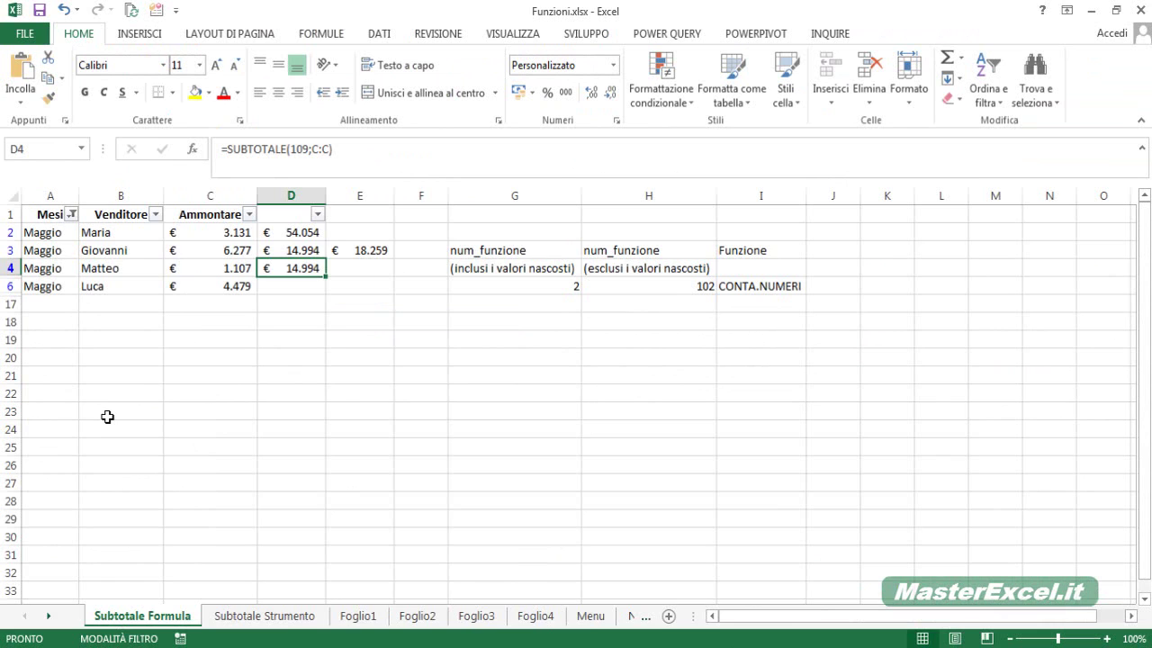
Compare the SUBTOTALE totals in D3 and D4, ending on D3.
key(Up)
key(Down)
key(Up)
key(Down)
key(Up)
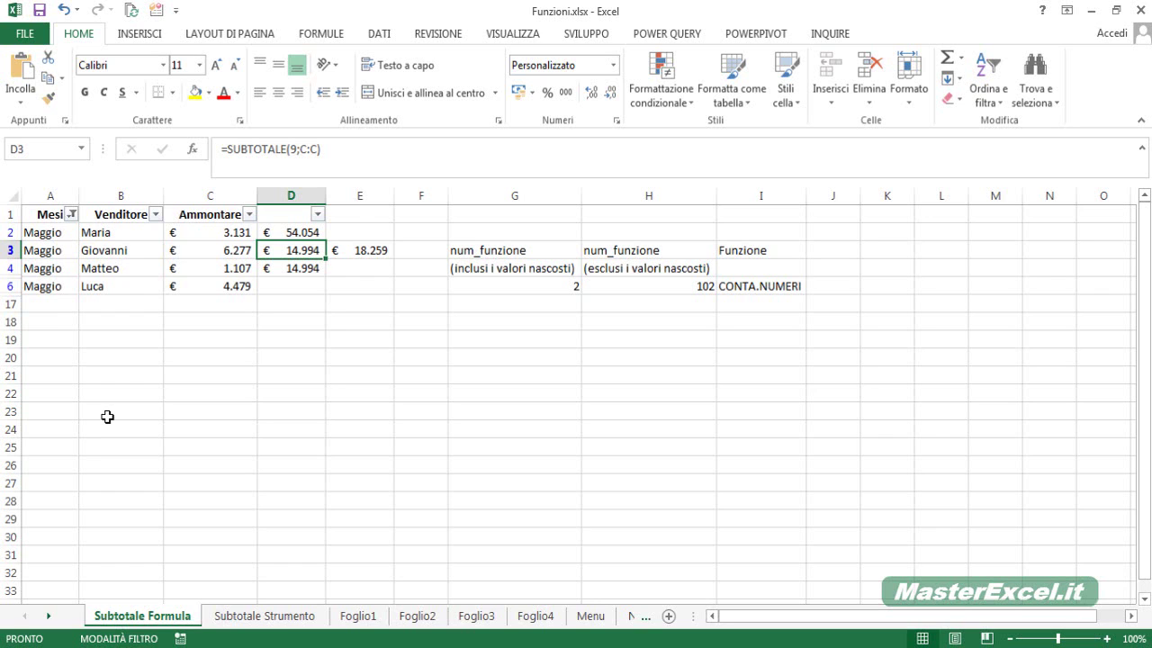
Clear the Mesi filter so every month shows, then manually hide row 5.
click(72, 214)
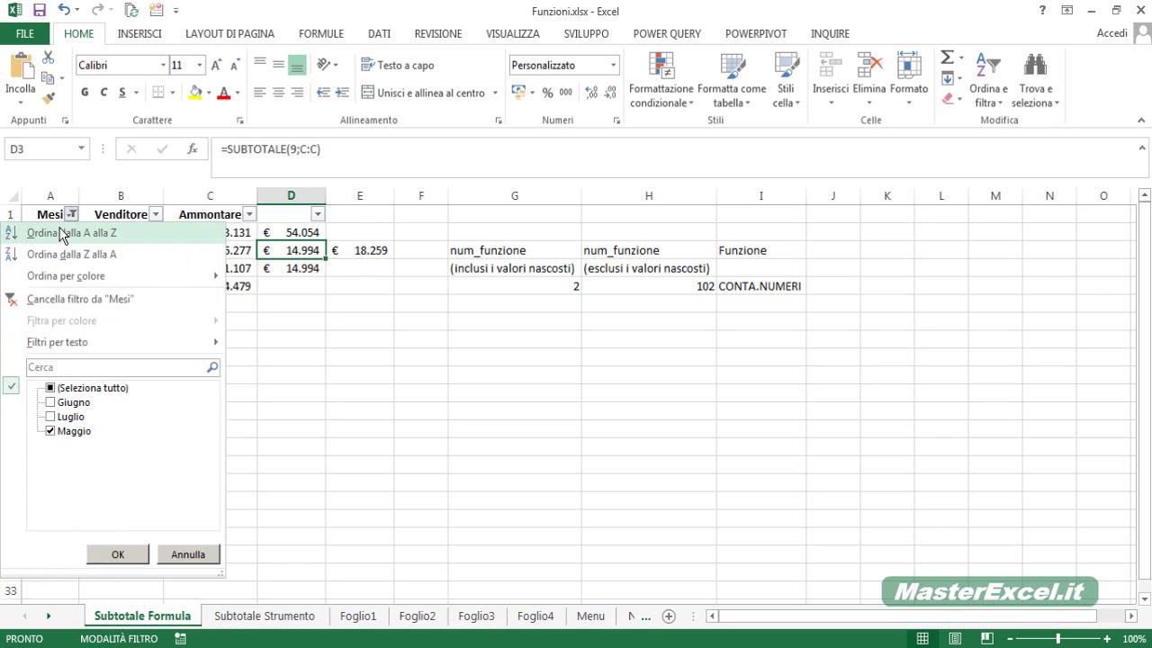
click(16, 302)
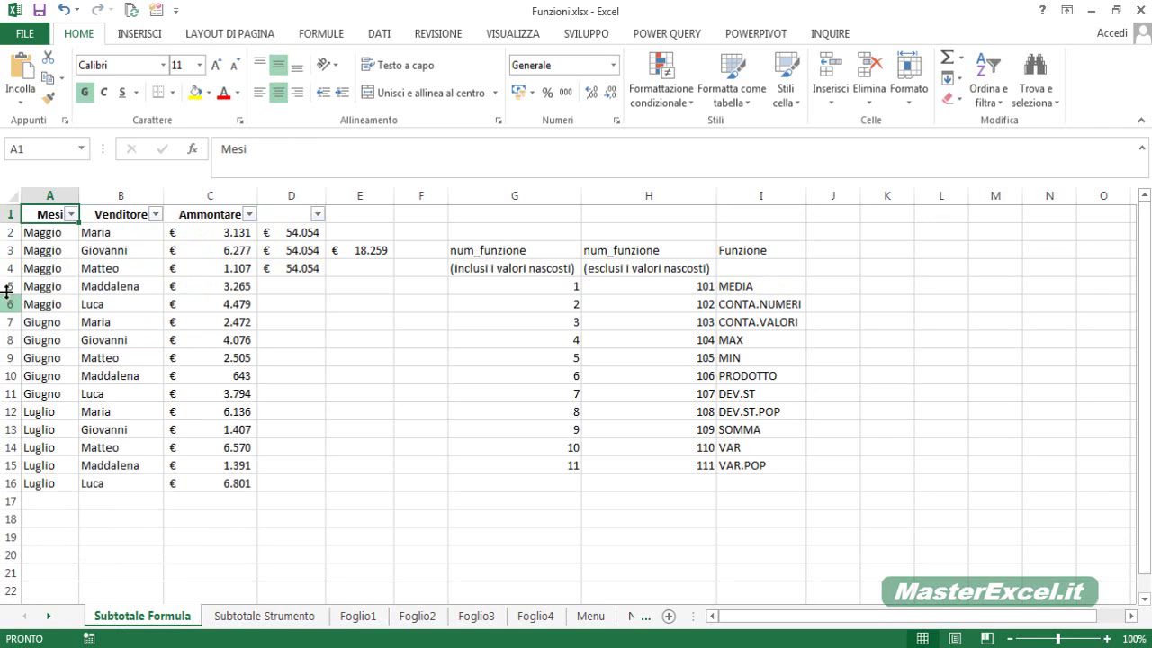
click(6, 285)
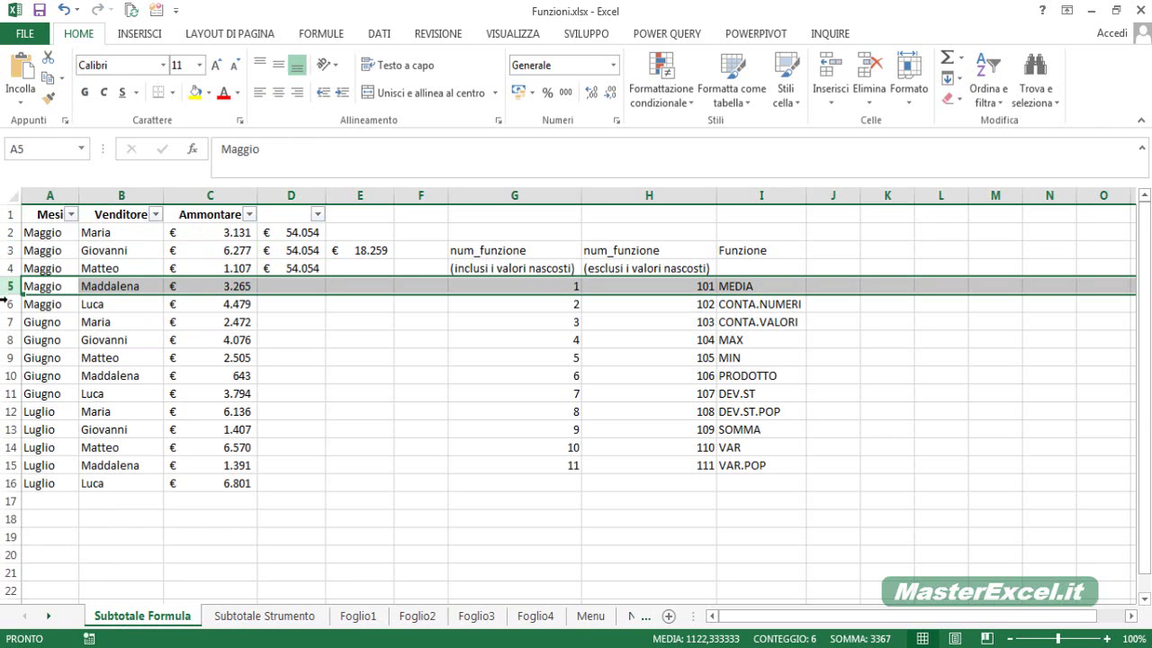
right_click(23, 286)
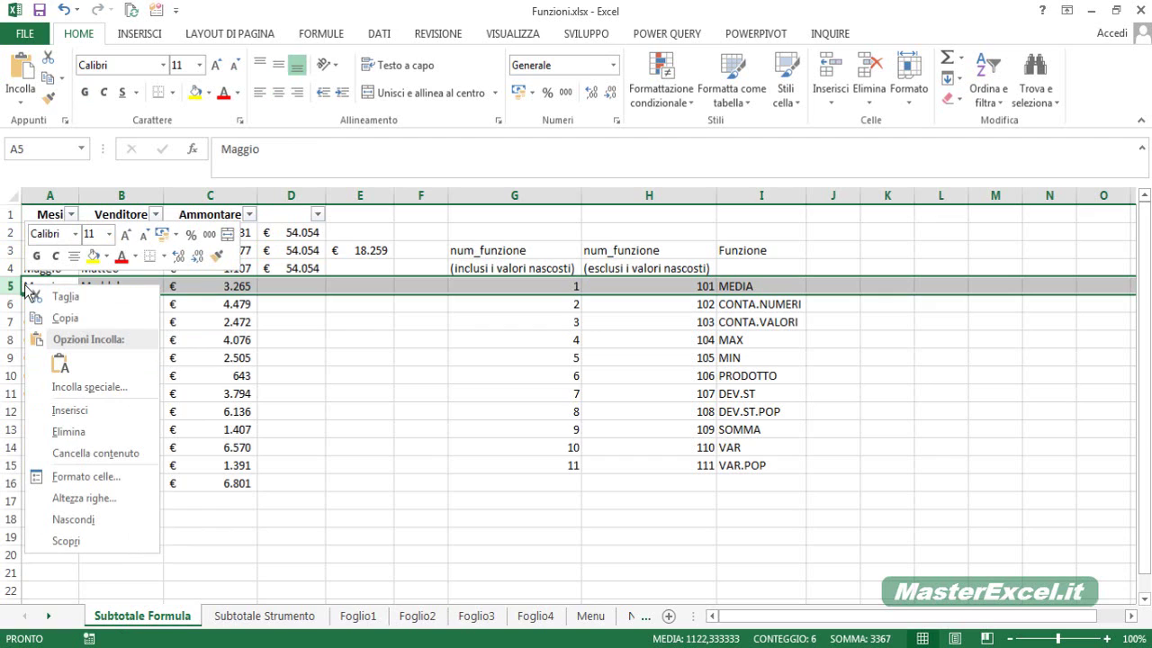
click(73, 519)
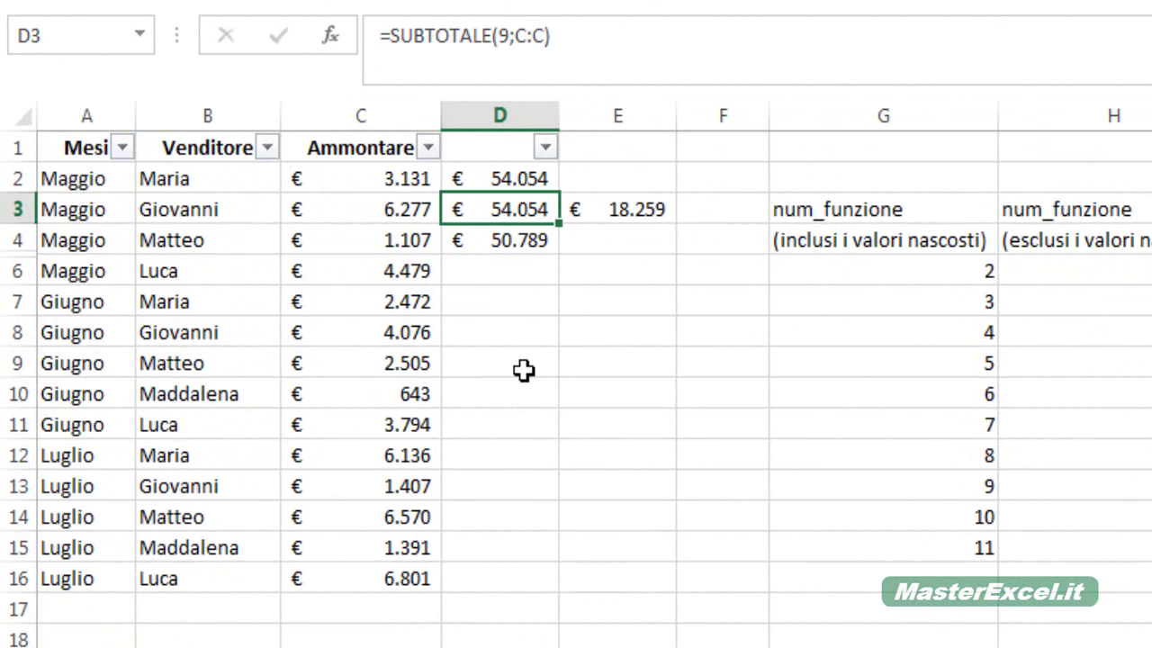
Filter the Mesi column to show only Maggio.
key(Down)
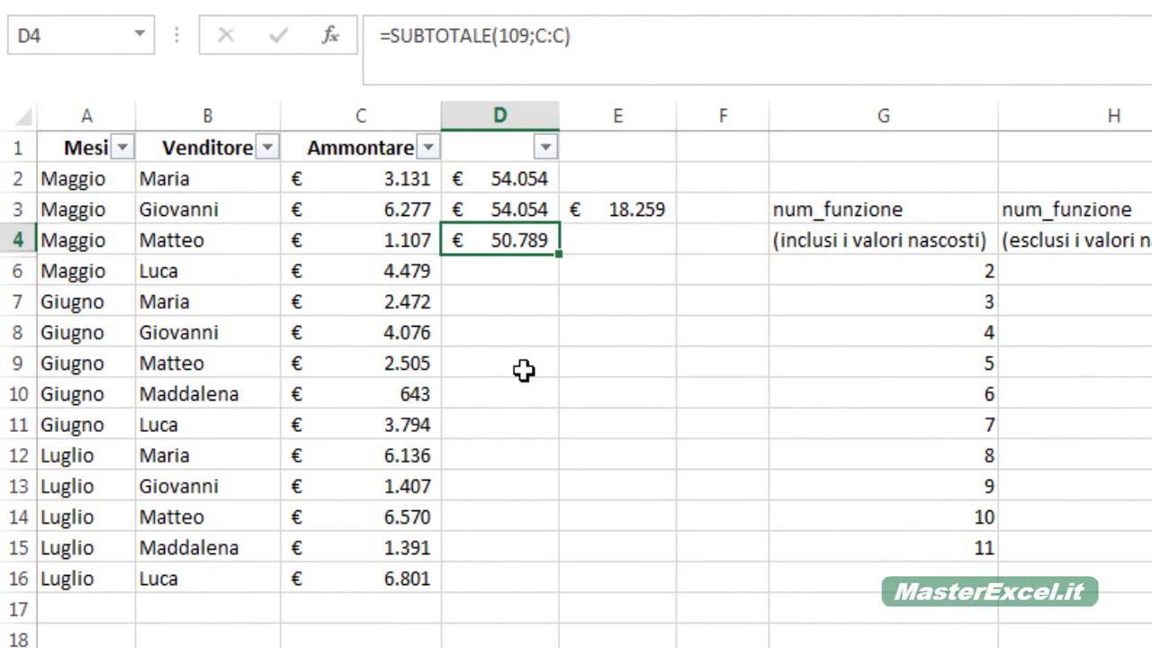
click(122, 148)
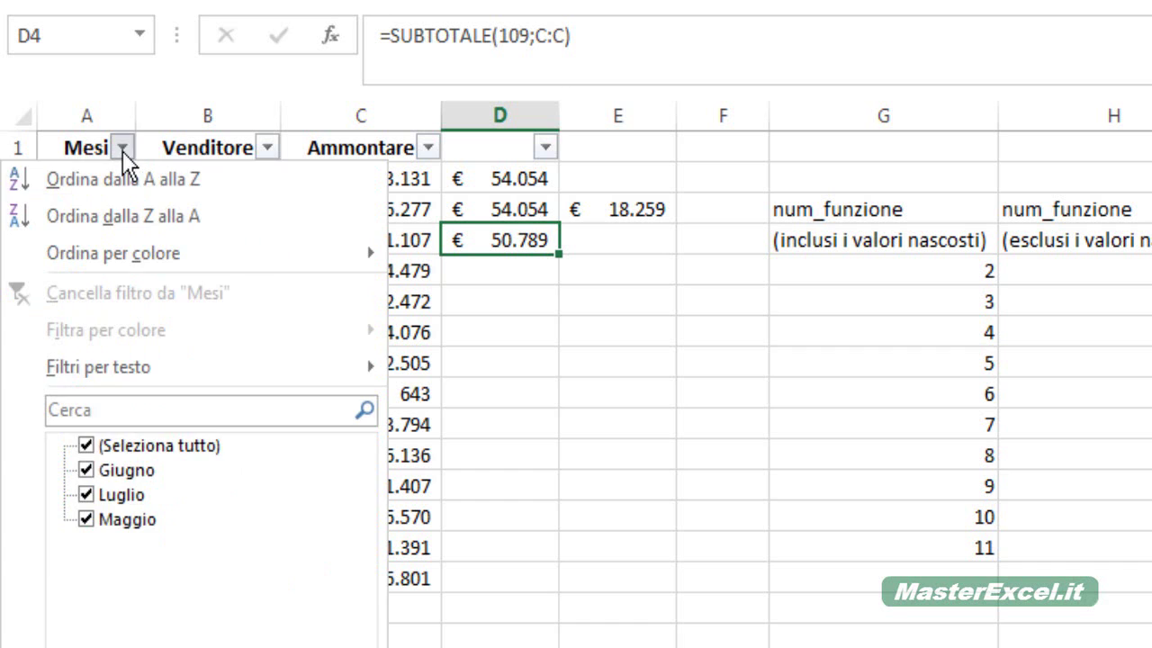
click(86, 444)
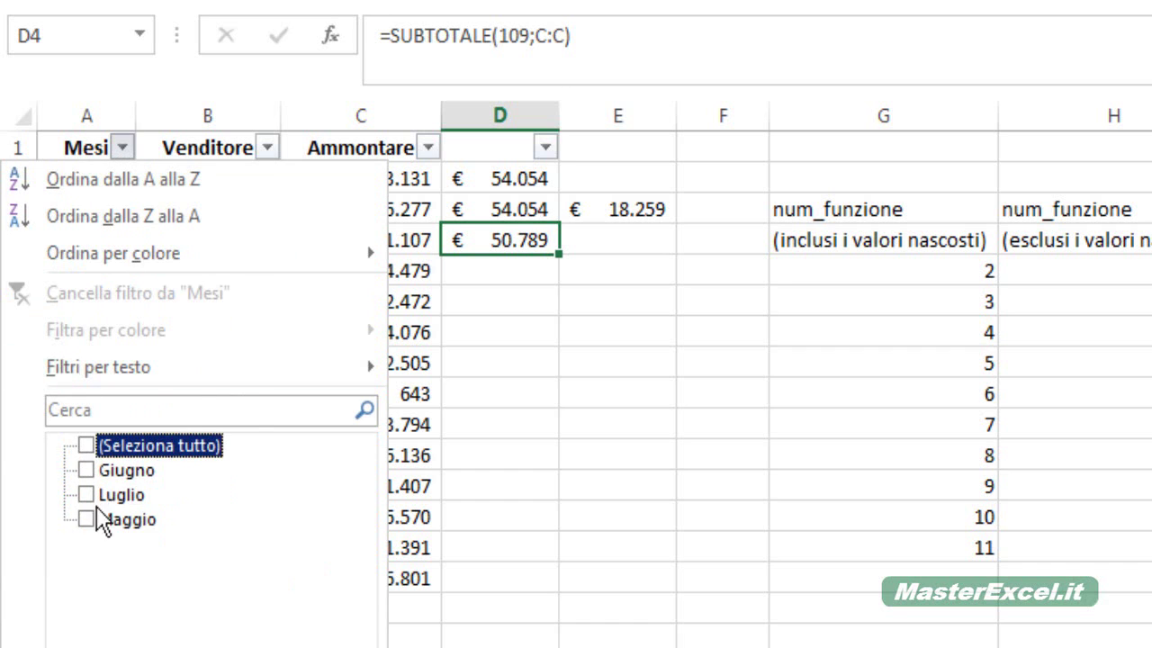
click(86, 519)
key(Return)
Hide row 5 within the Maggio-filtered table.
click(18, 270)
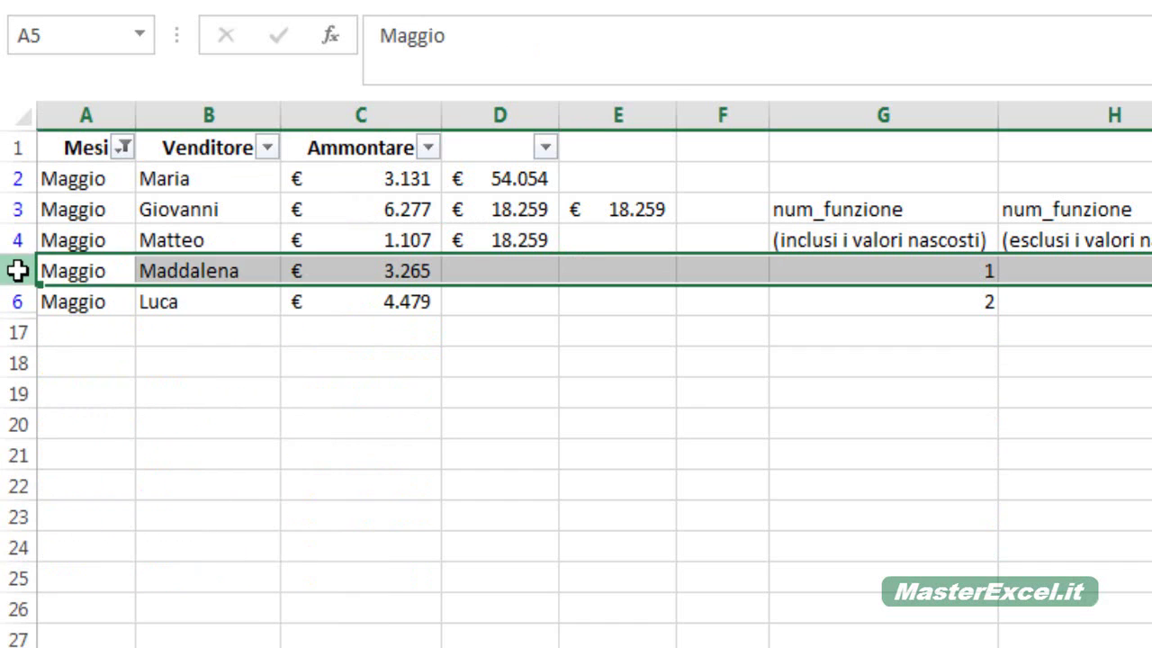
right_click(18, 270)
click(122, 644)
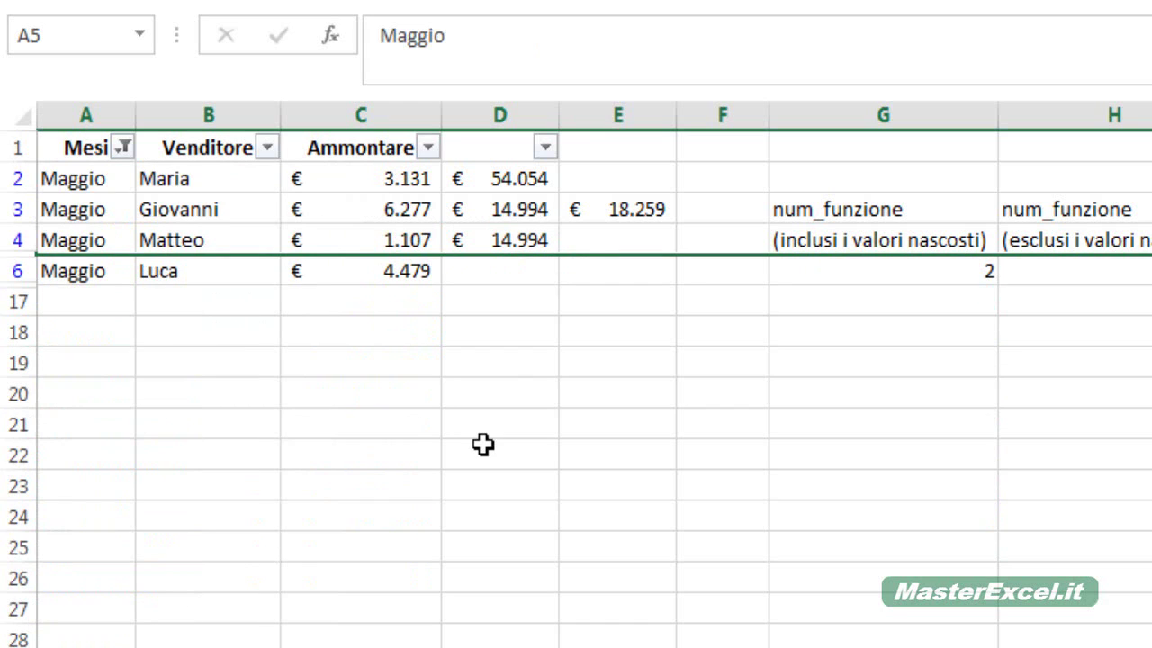
Check the SUBTOTALE results in D3 and D4, then the SOMMA.SE total in E3.
click(494, 207)
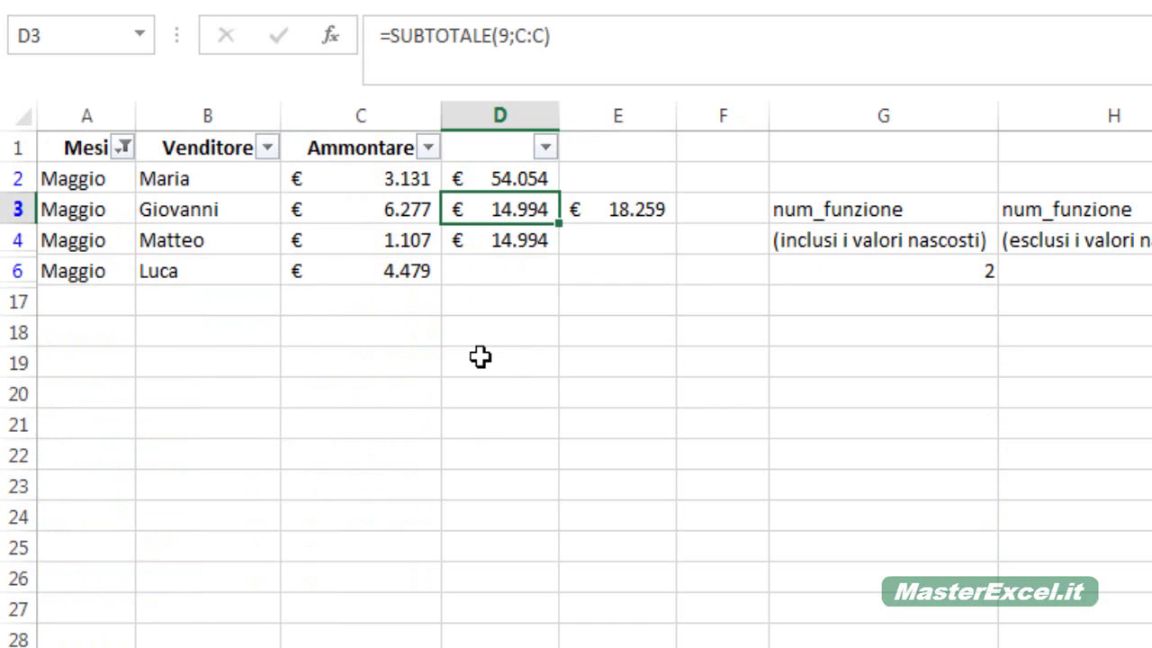
key(Down)
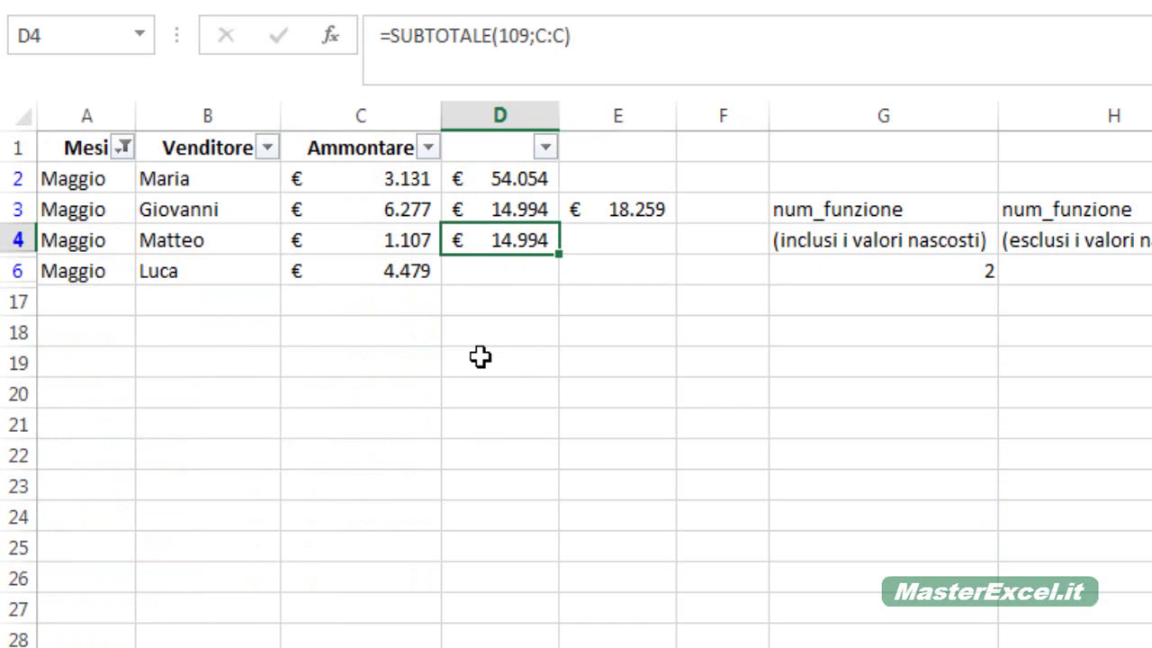
key(Up)
key(Right)
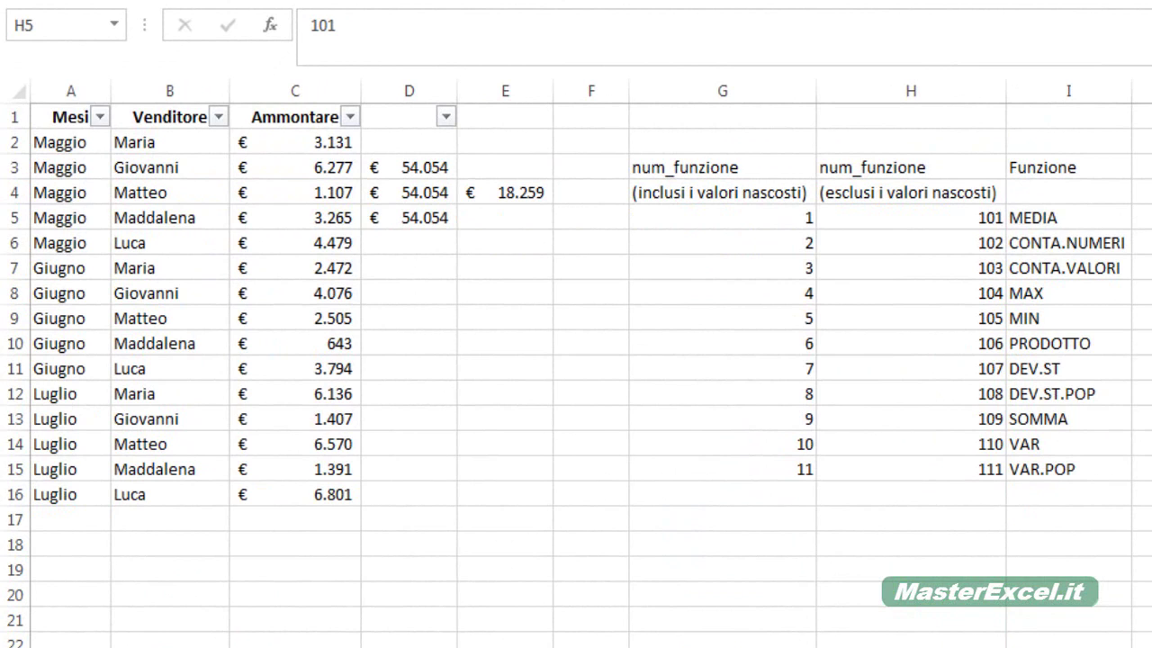
key(ctrl+shift+Down)
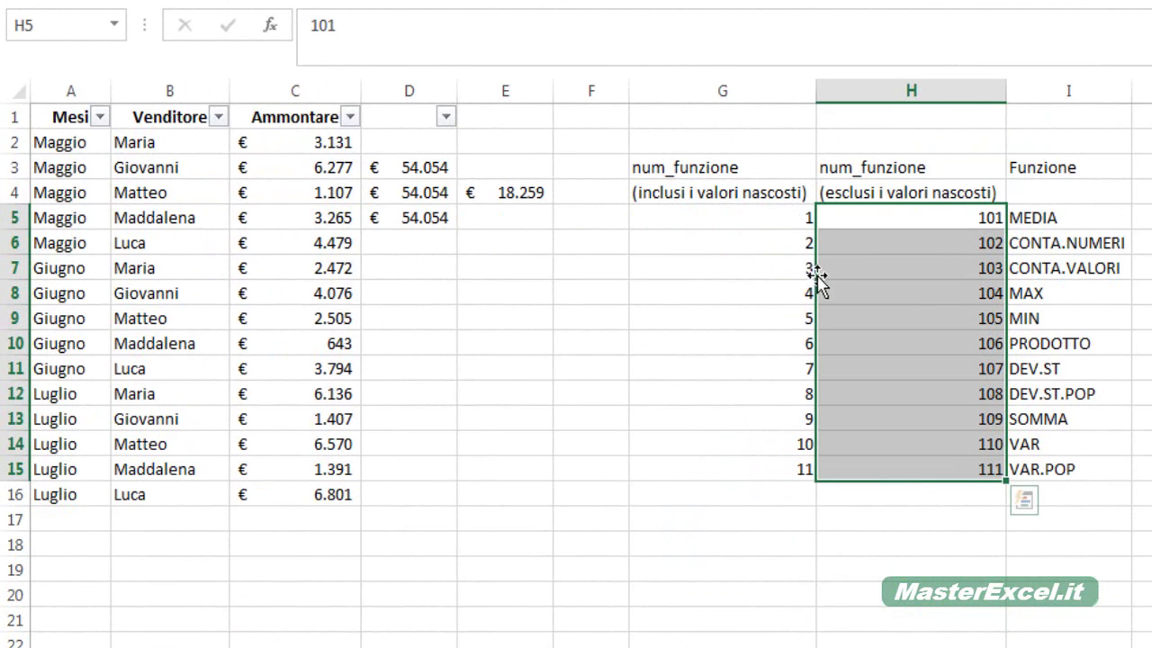
drag(772, 237, 733, 469)
drag(923, 218, 923, 469)
click(909, 218)
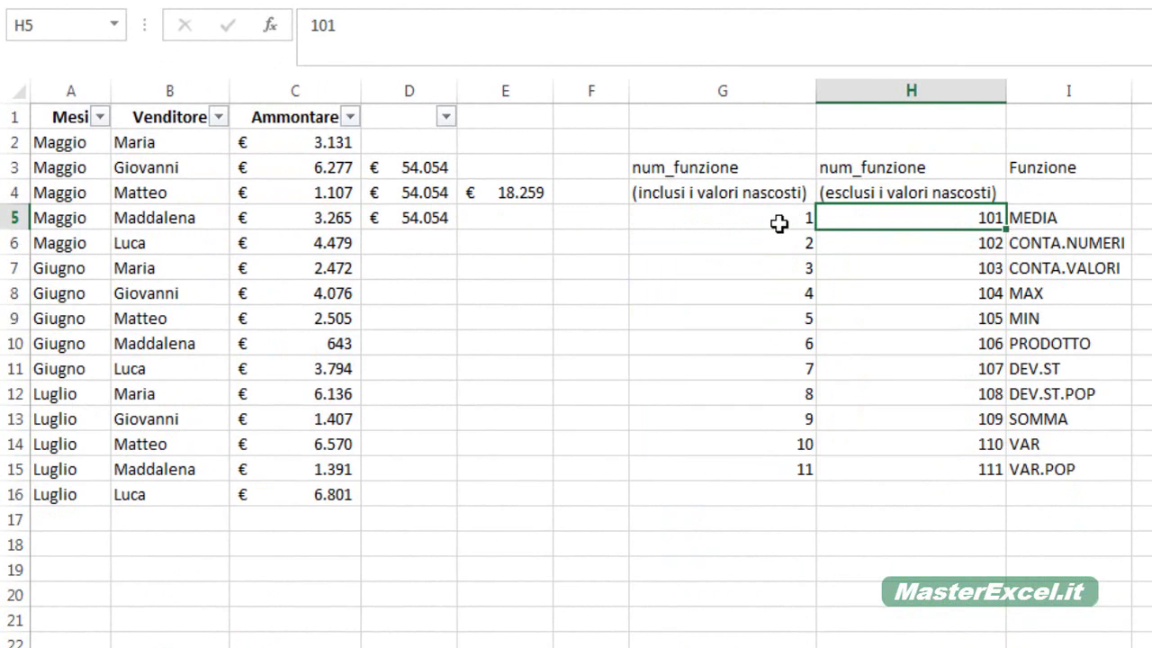
drag(761, 224, 752, 465)
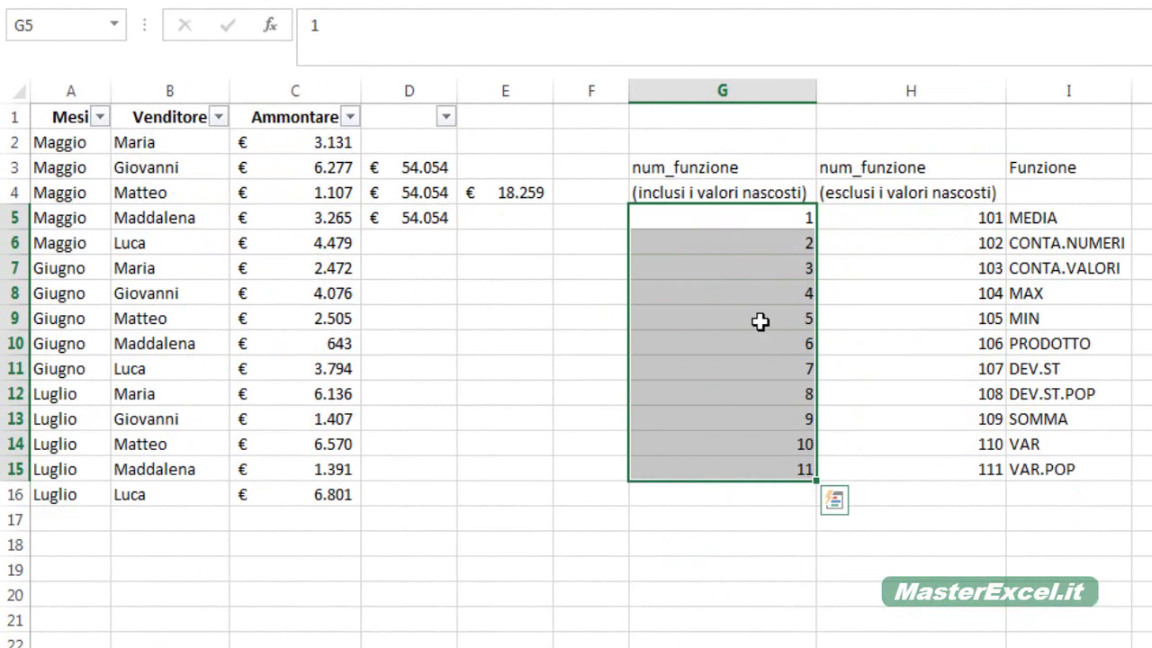
click(752, 226)
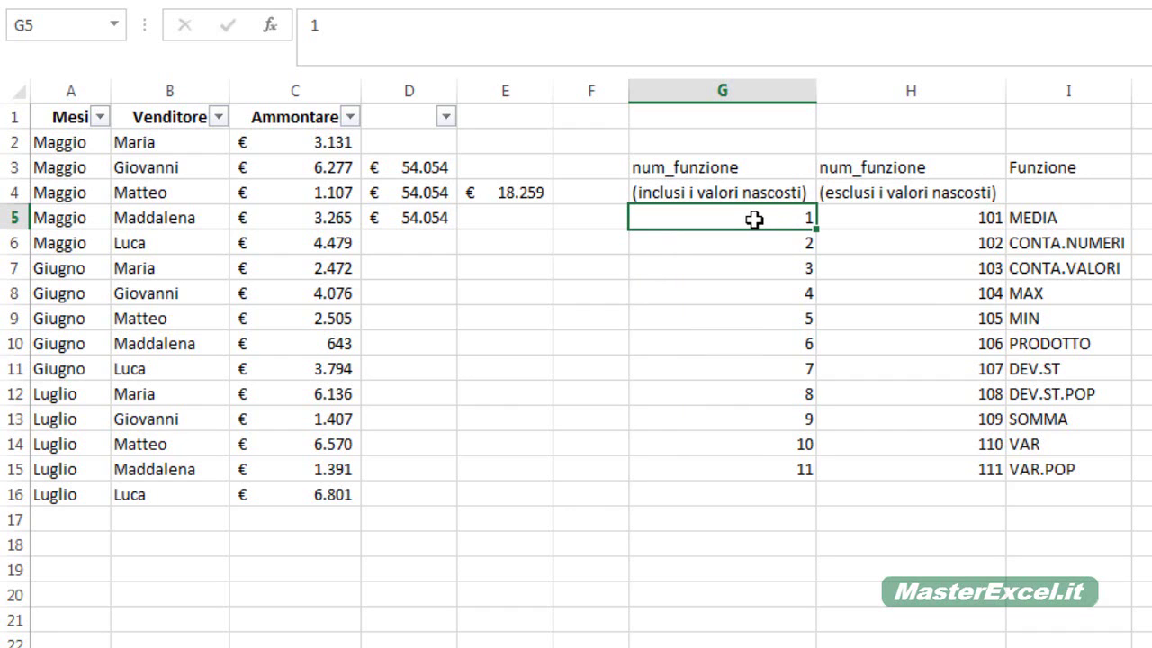
drag(754, 219, 964, 466)
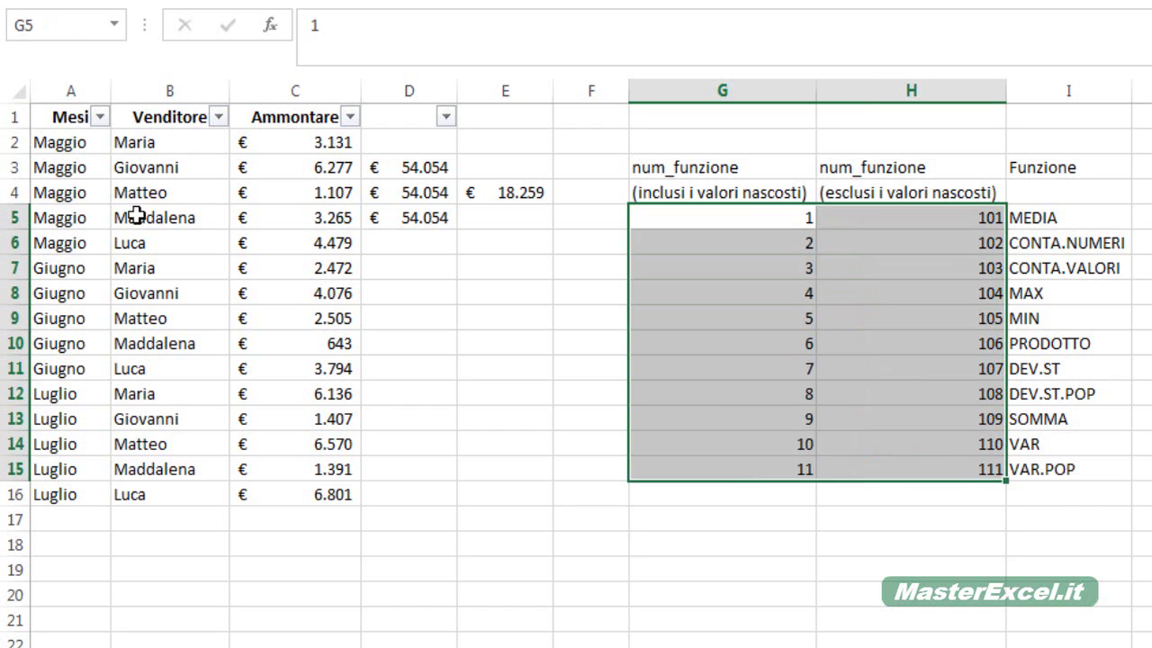
drag(90, 144, 77, 469)
drag(155, 149, 158, 444)
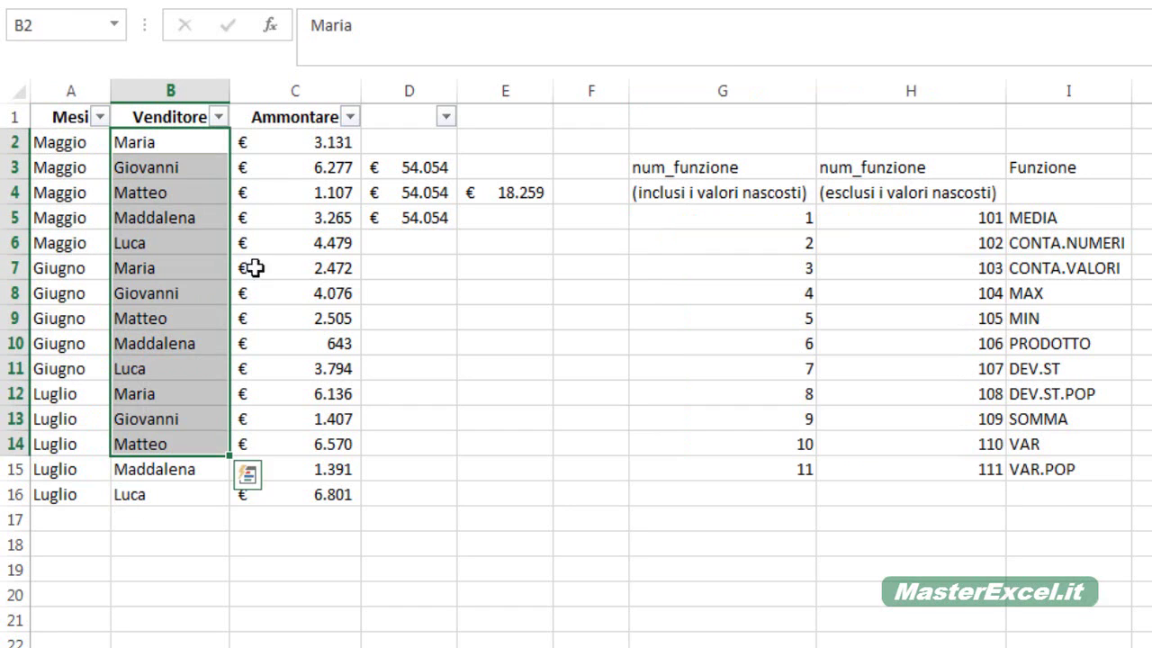
mouse_move(261, 144)
mouse_down()
mouse_move(267, 306)
mouse_move(249, 423)
mouse_up()
mouse_move(753, 220)
mouse_down()
mouse_move(881, 393)
mouse_move(886, 444)
mouse_up()
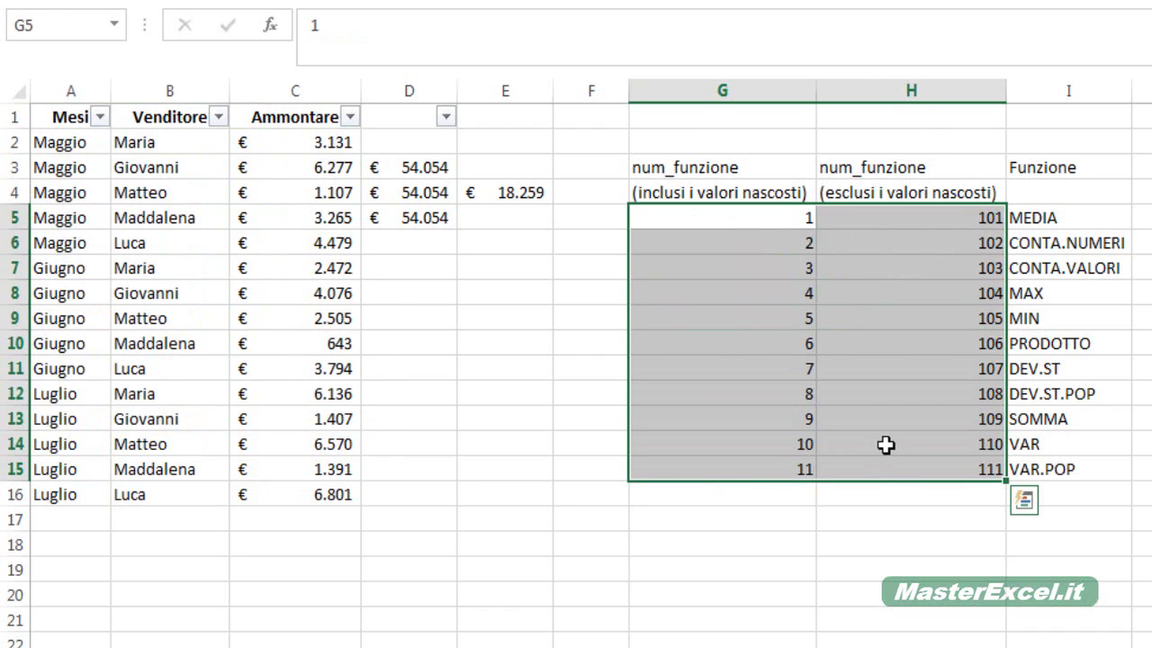